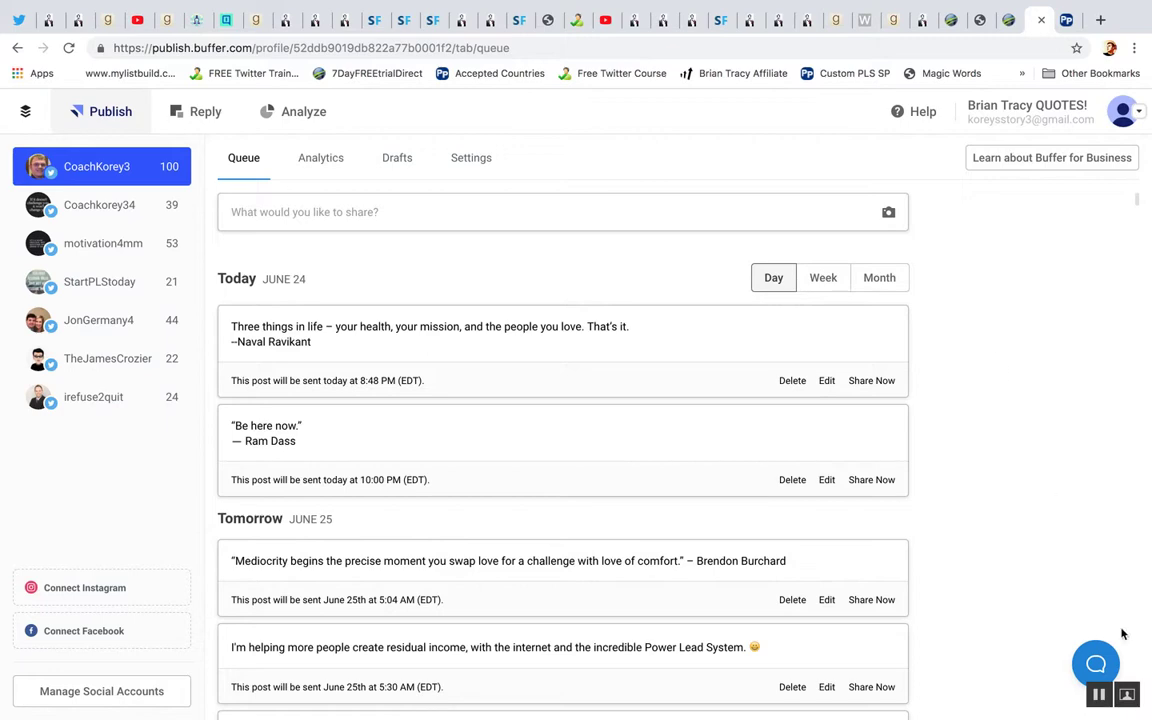
Look over the Tom Hardy, Isaac Newton, Jack Canfield and Maxwell Maltz quote pages
left_click(1127, 693)
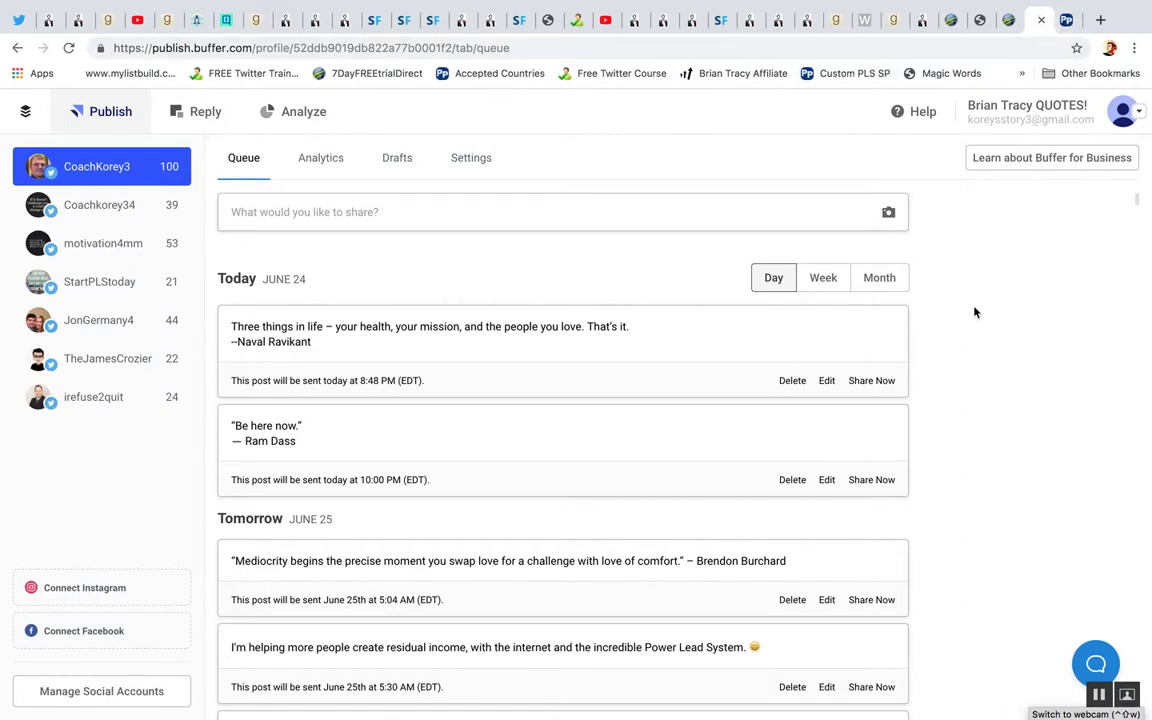
key("XF86MonBrightnessUp")
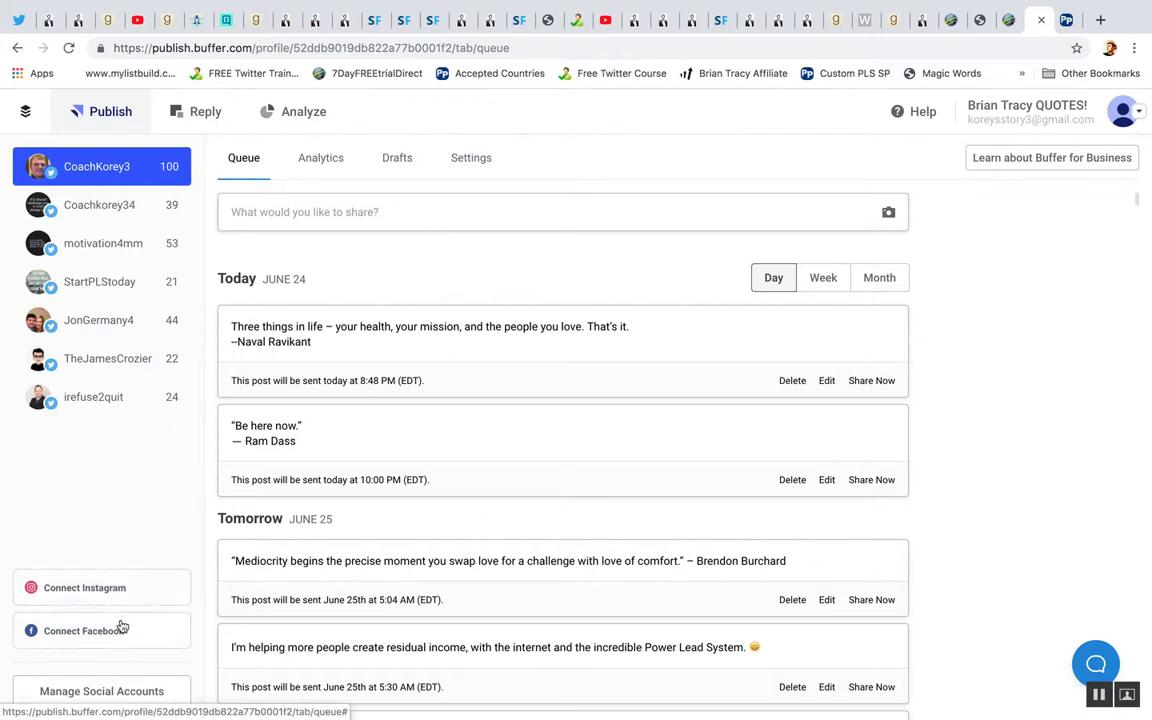
scroll(958, 526, "down", 1)
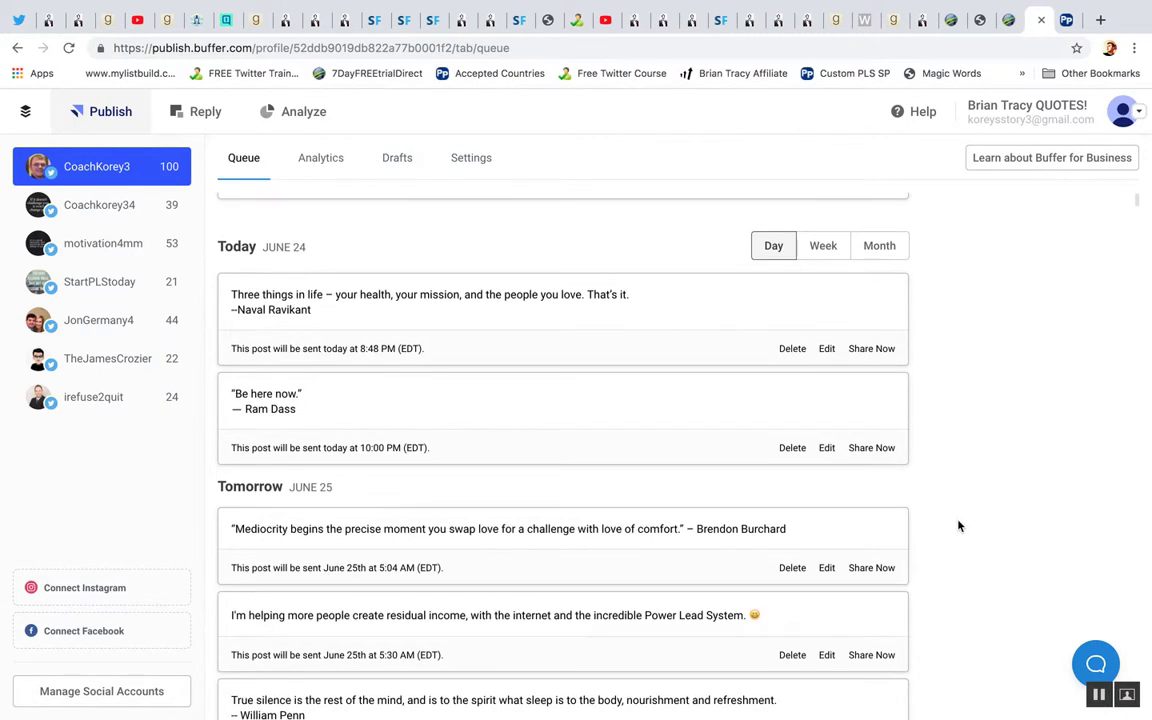
scroll(958, 526, "up", 1)
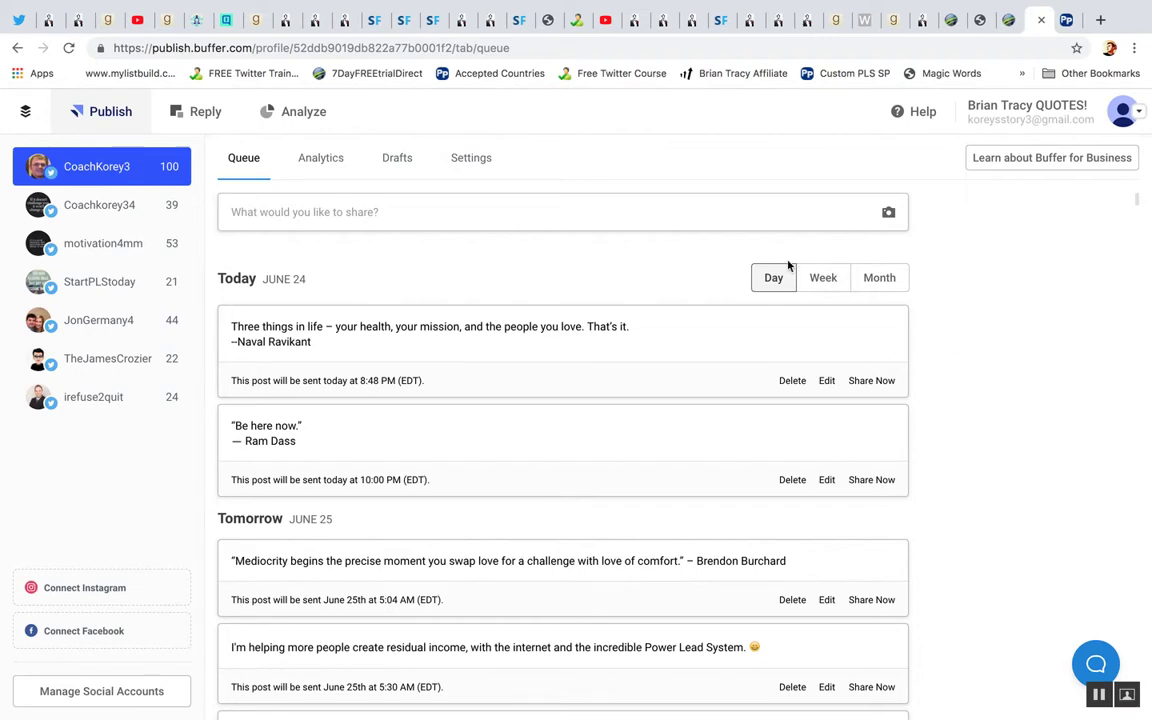
left_click(922, 22)
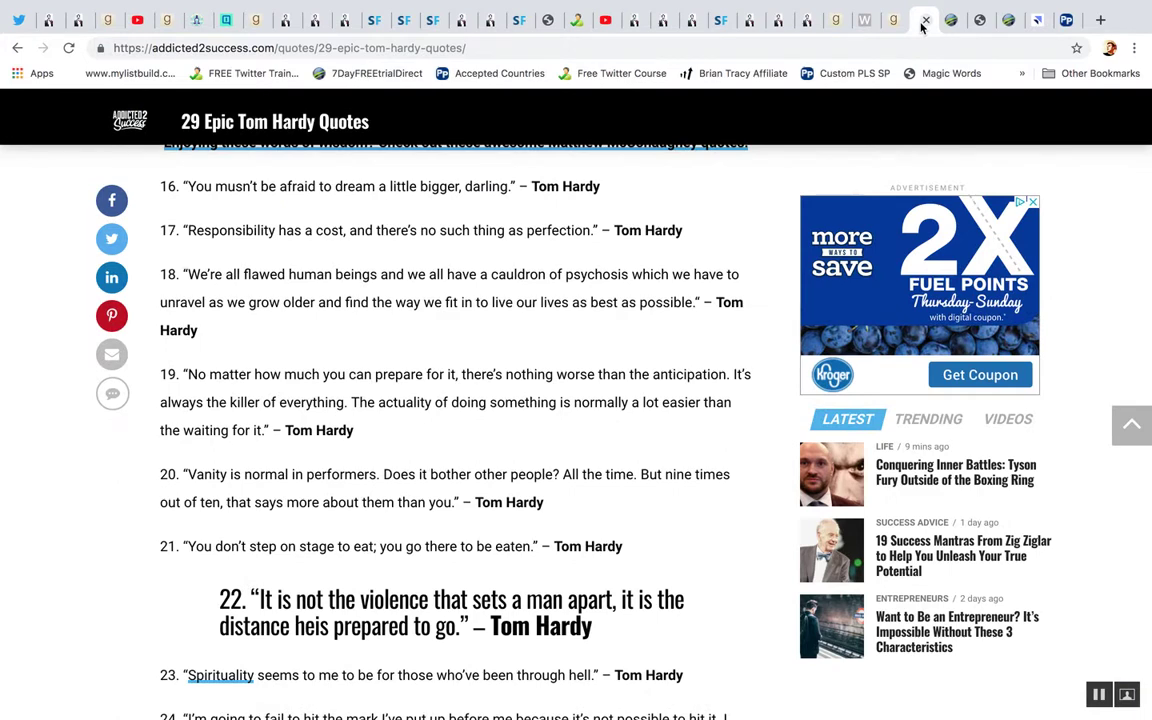
left_click(809, 22)
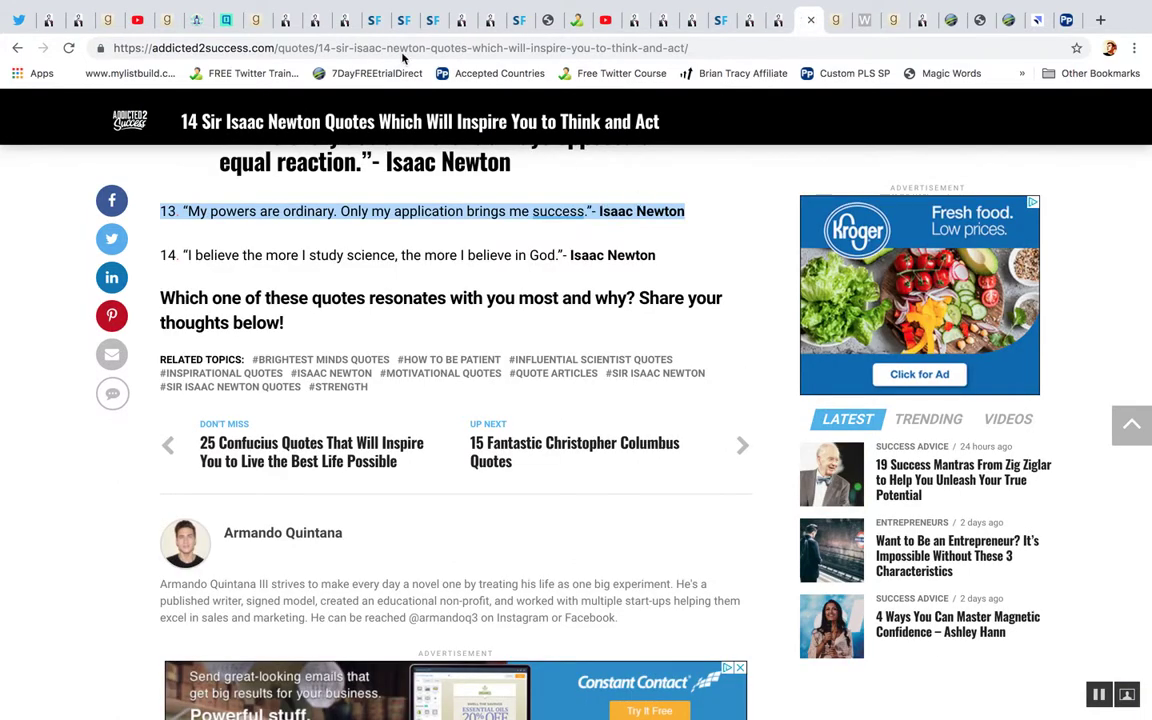
left_click(289, 22)
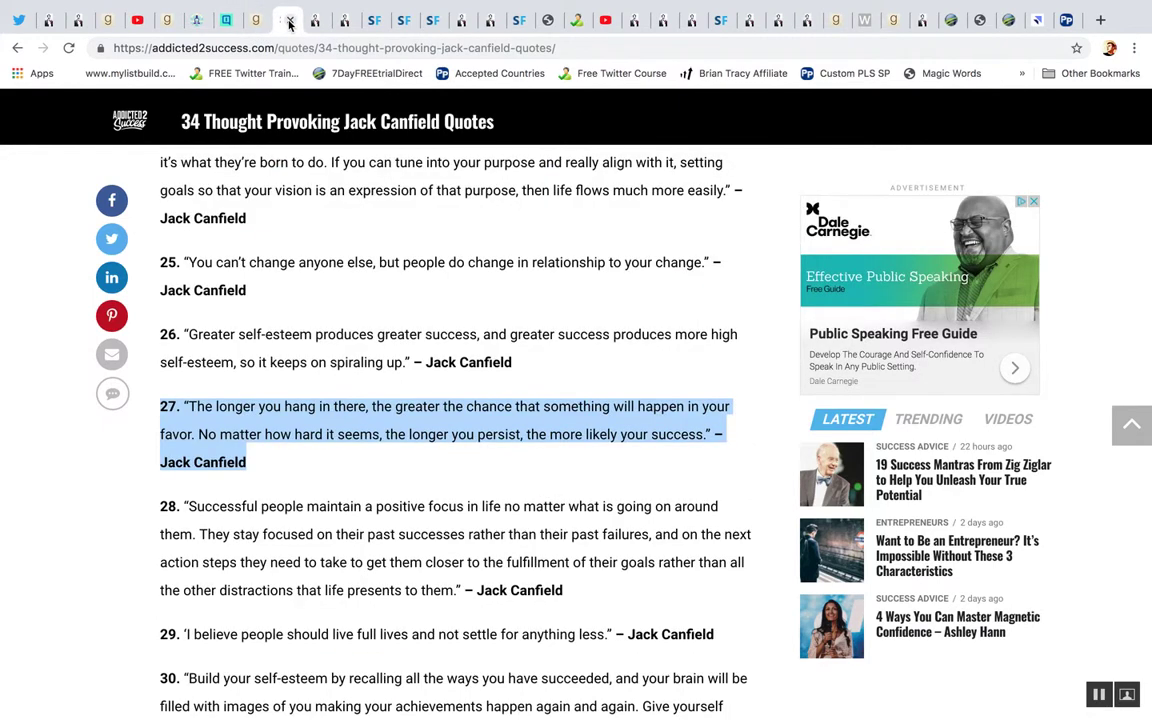
left_click(477, 317)
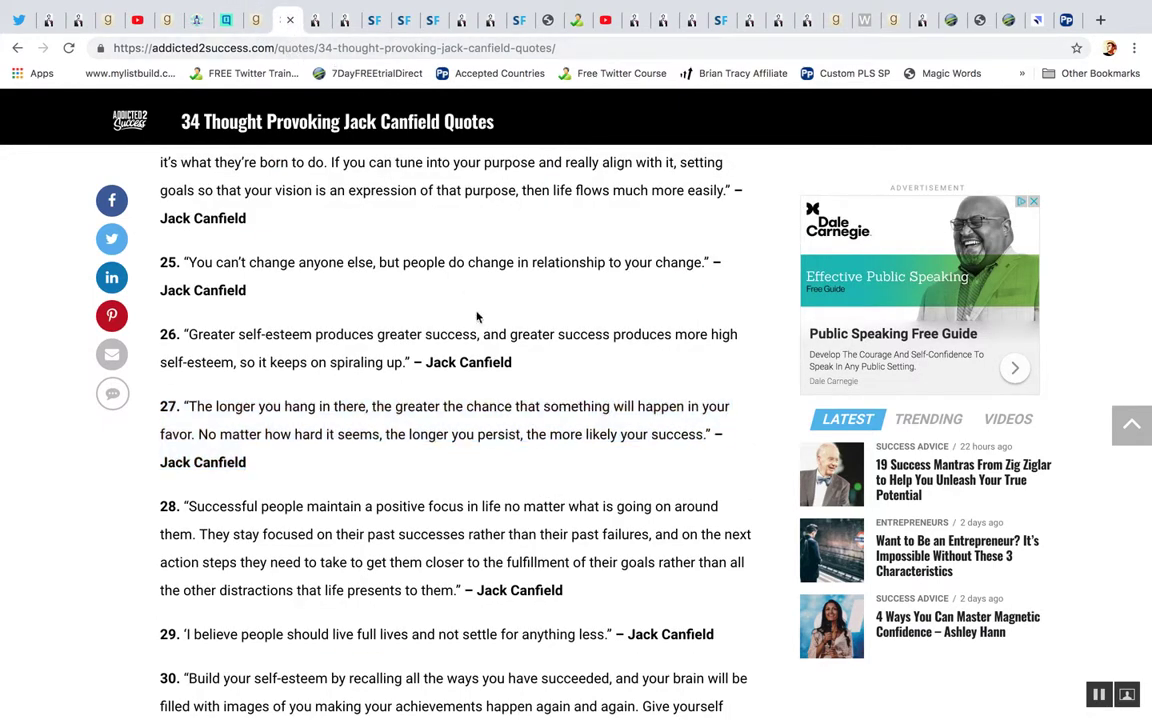
scroll(477, 317, "up", 1)
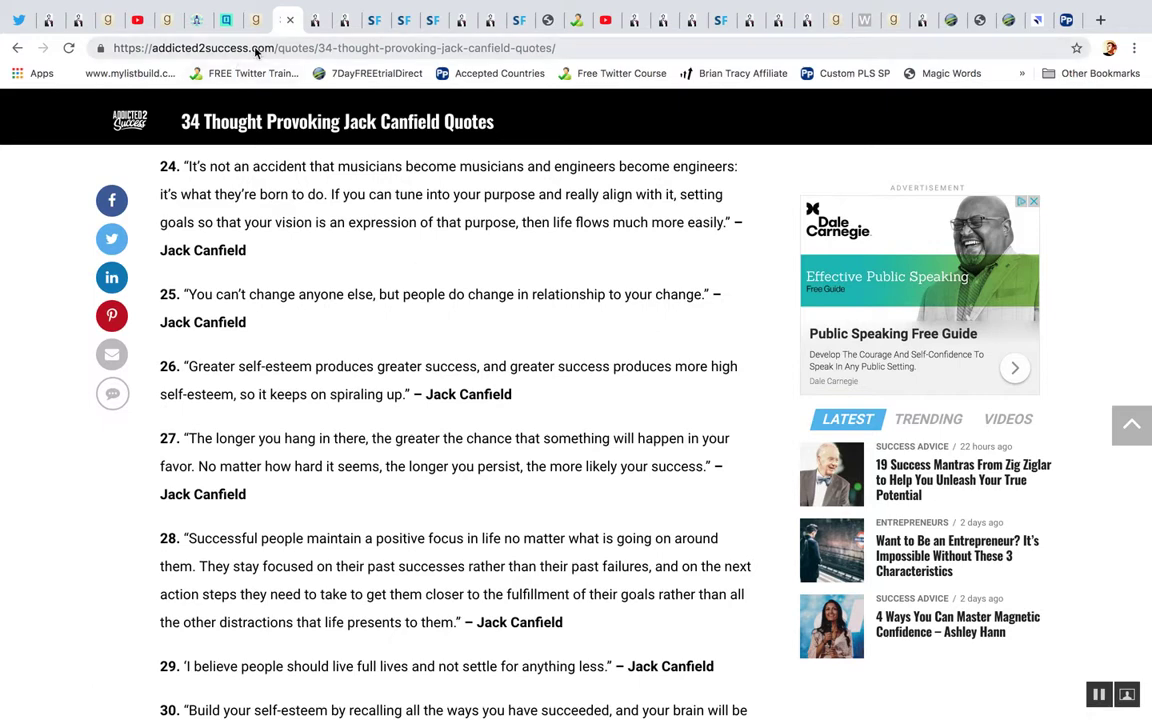
left_click(520, 21)
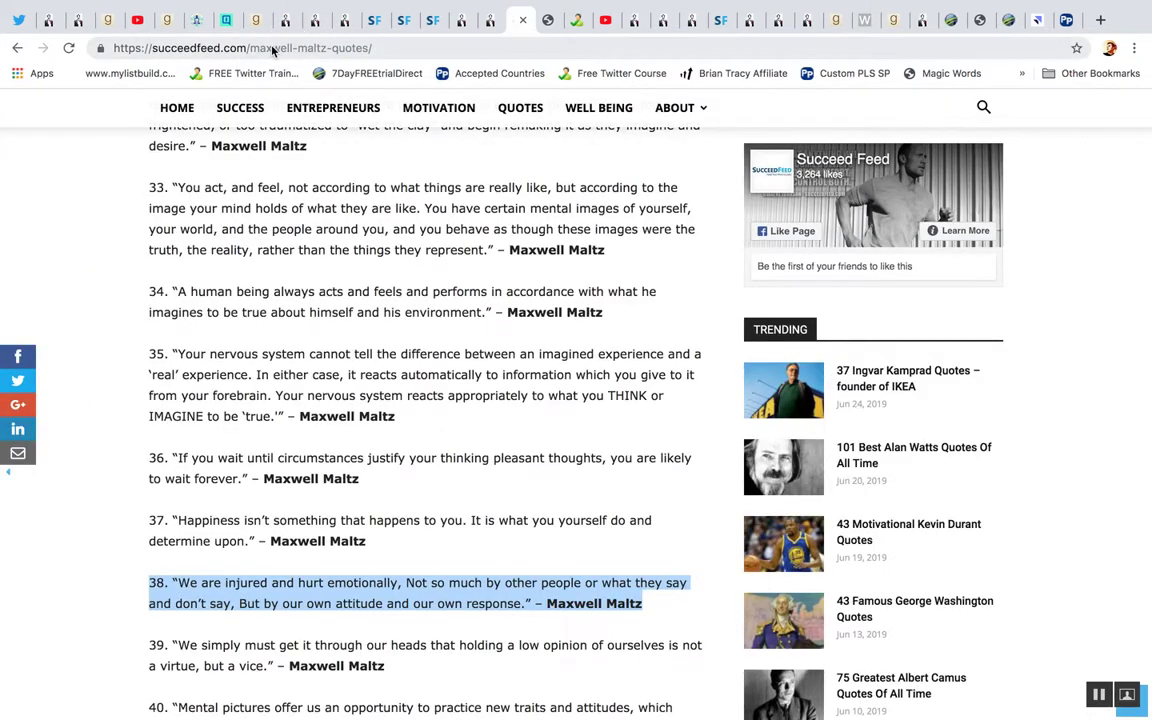
left_click(192, 48)
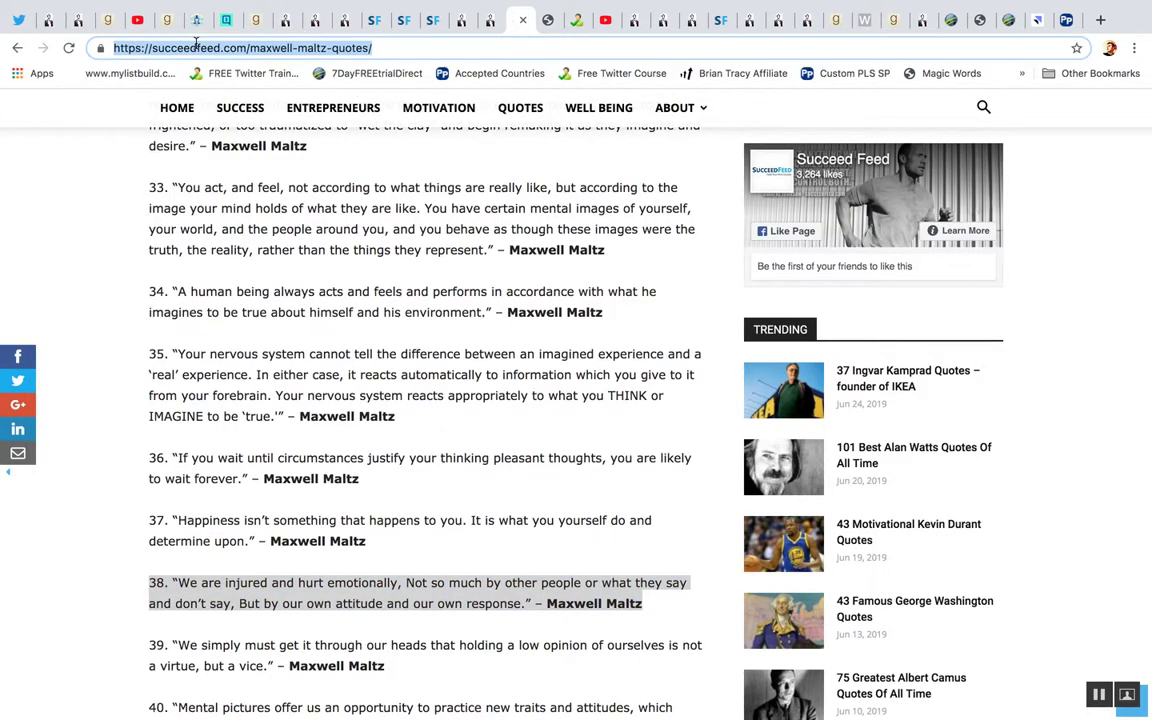
left_click(647, 265)
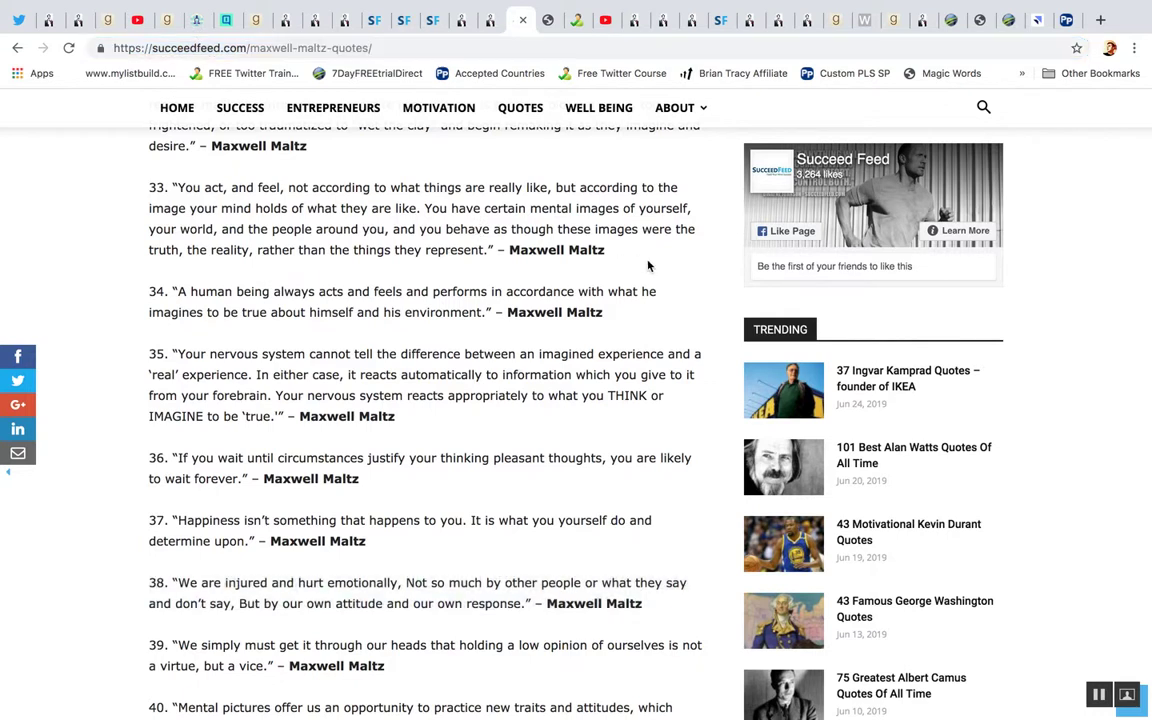
In a new tab, visit awakenthegreatnesswithin.com, then load quotegarden.com
left_click(1101, 20)
type("aw")
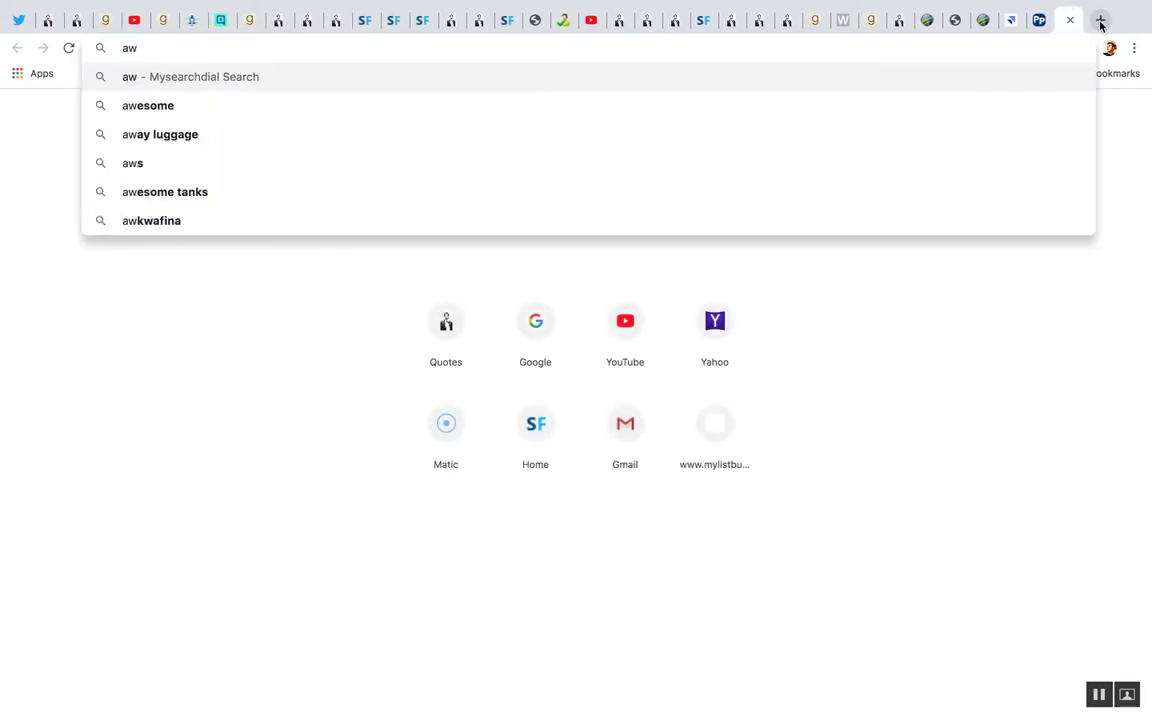
type("akent")
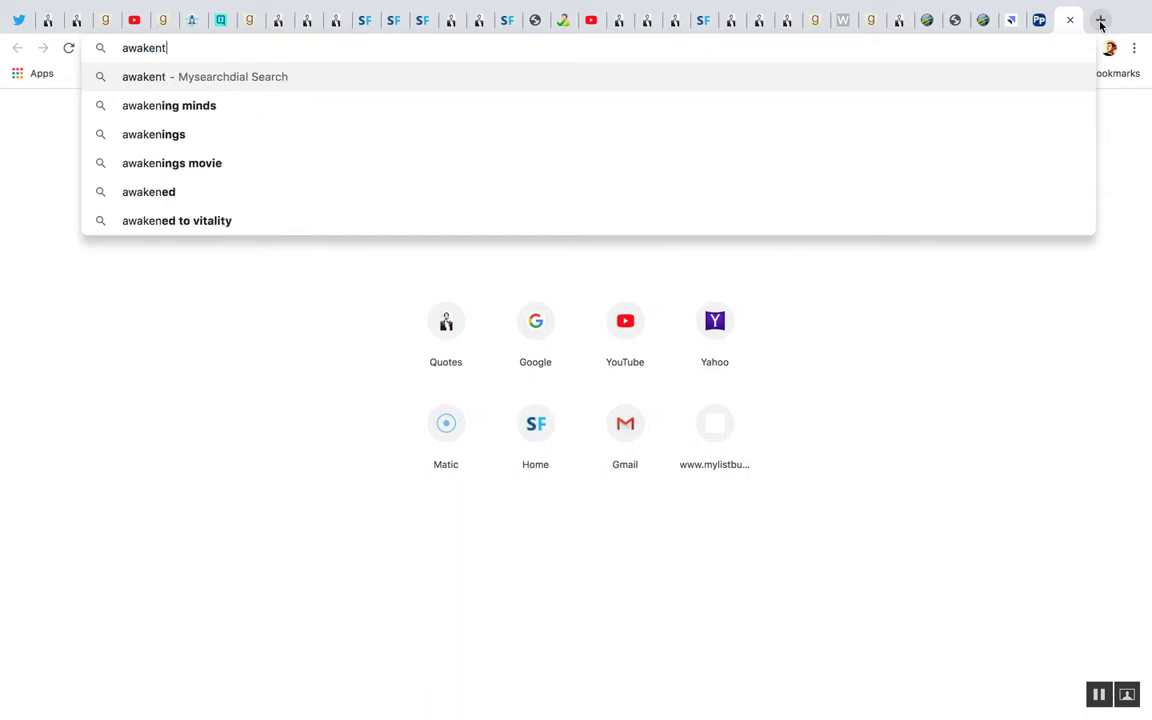
type("hegreatnes")
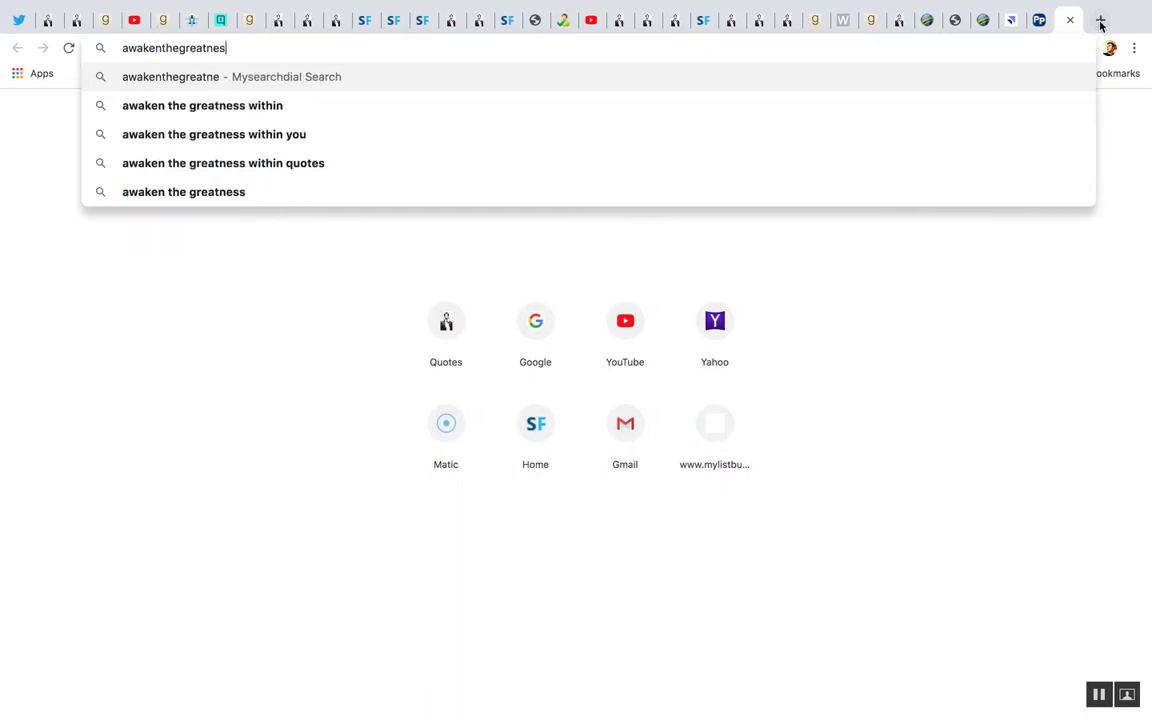
type("swithin")
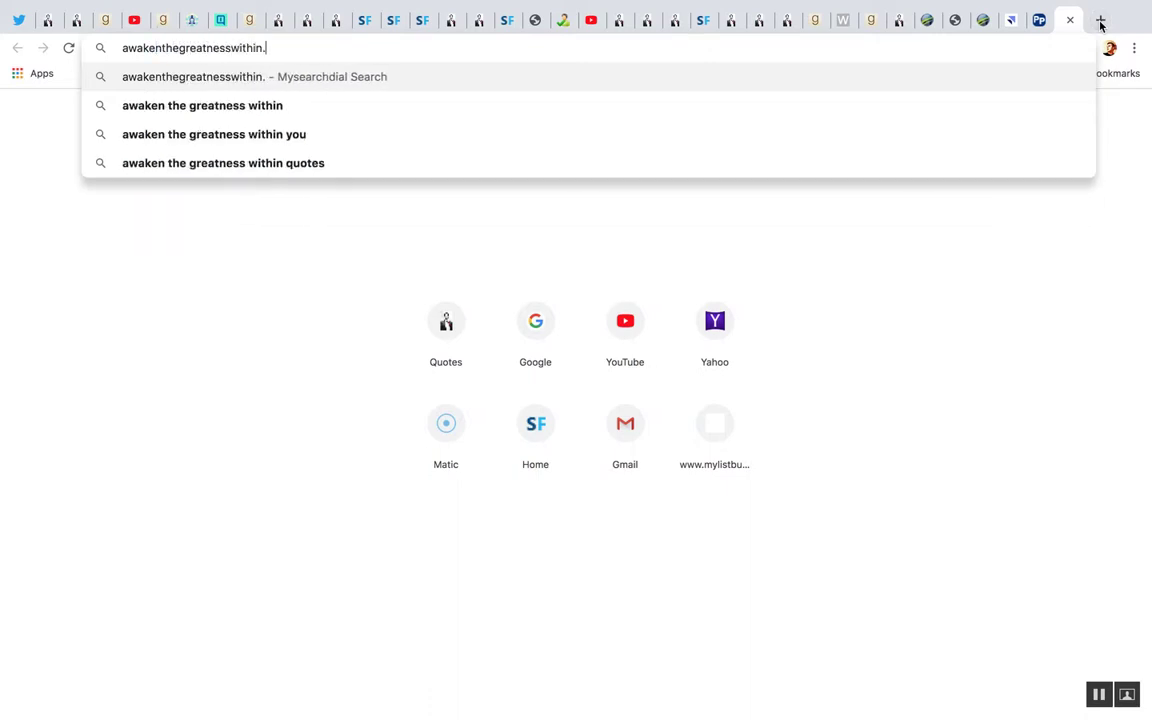
type(".com")
key("Return")
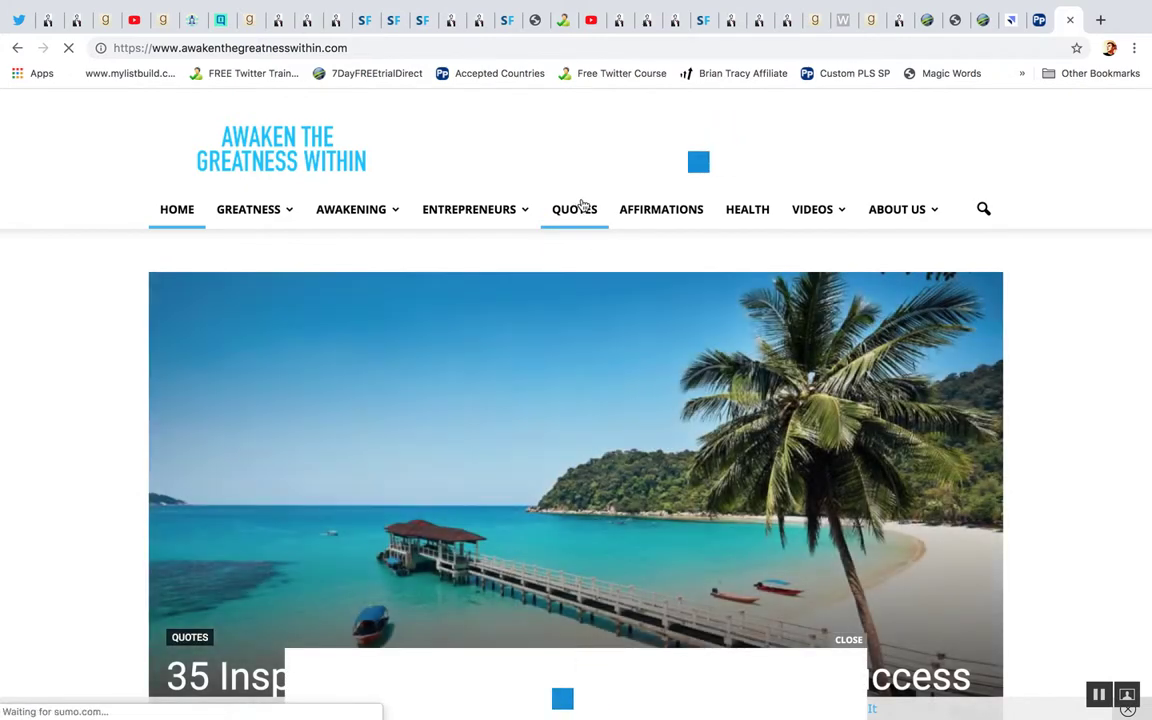
scroll(581, 200, "down", 2)
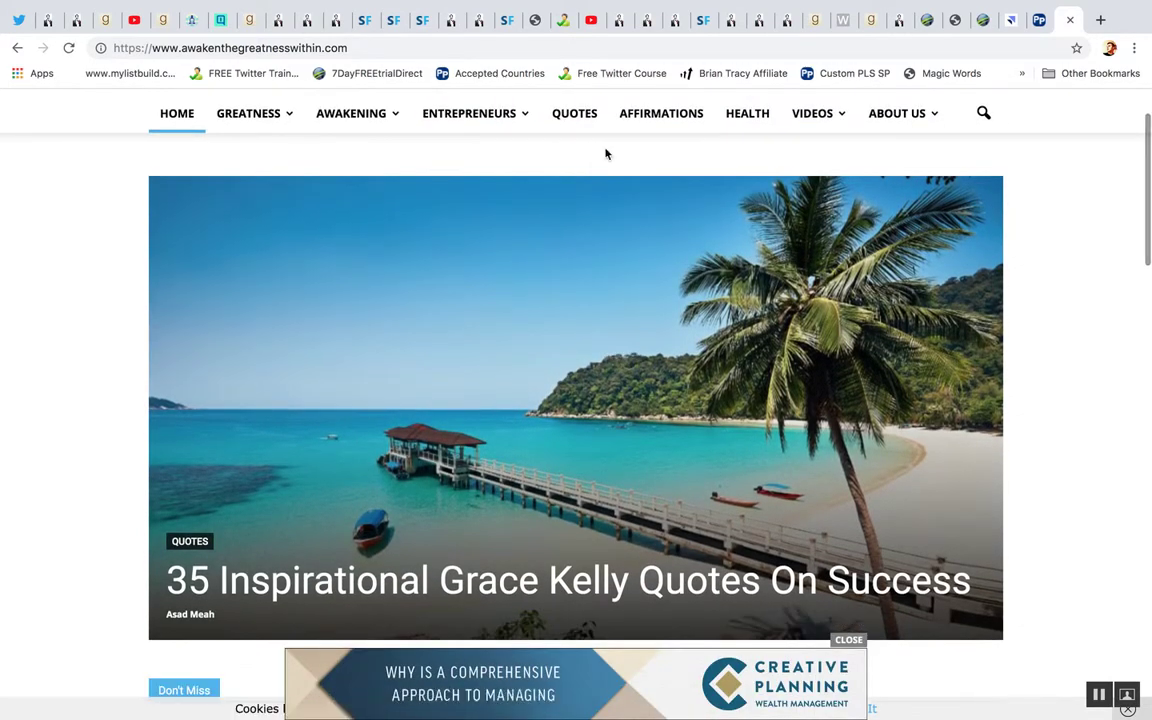
scroll(605, 151, "up", 2)
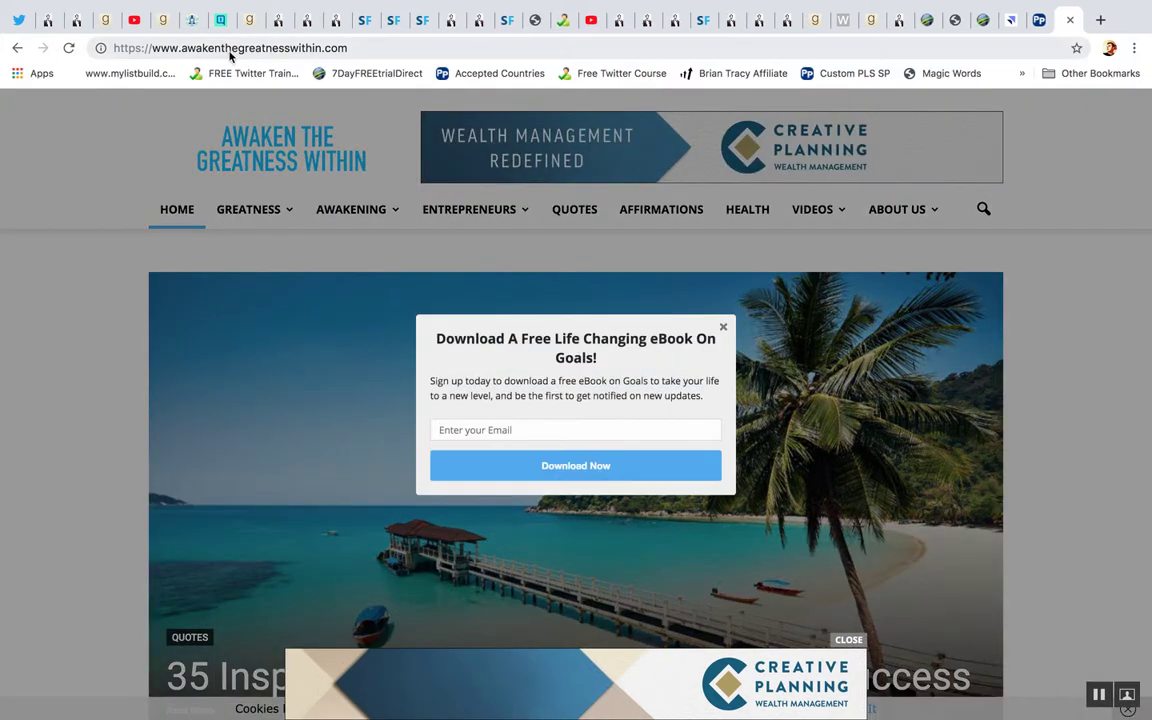
left_click(919, 47)
type("quot")
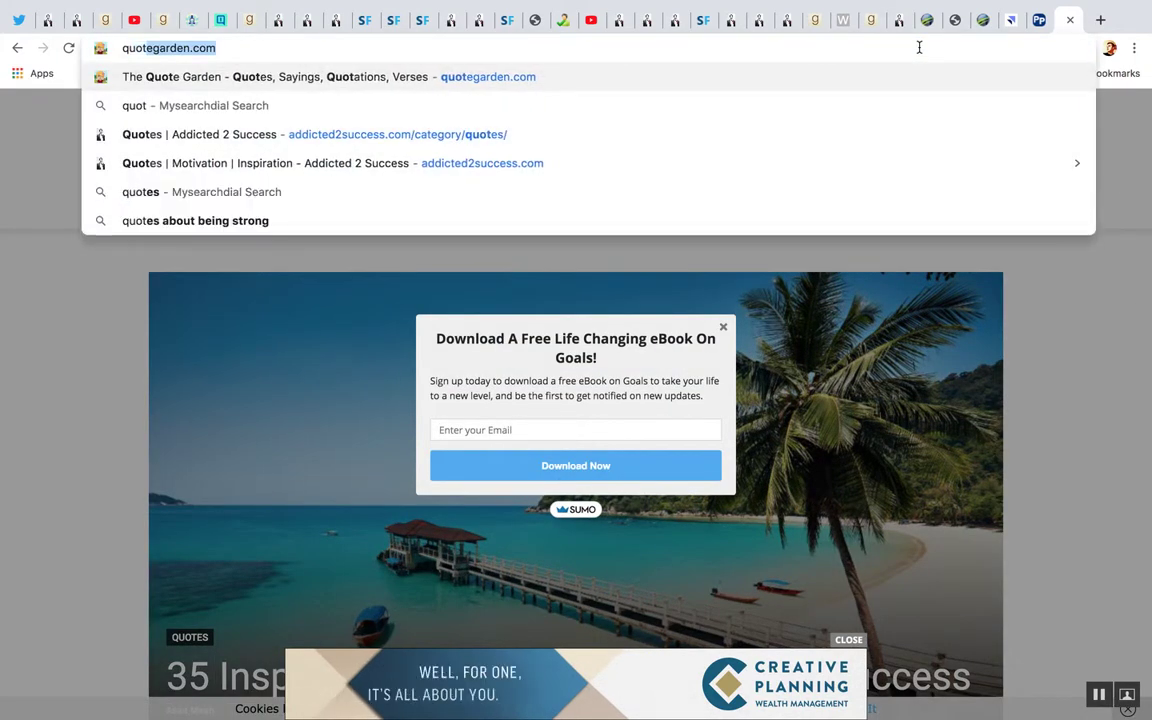
key("Return")
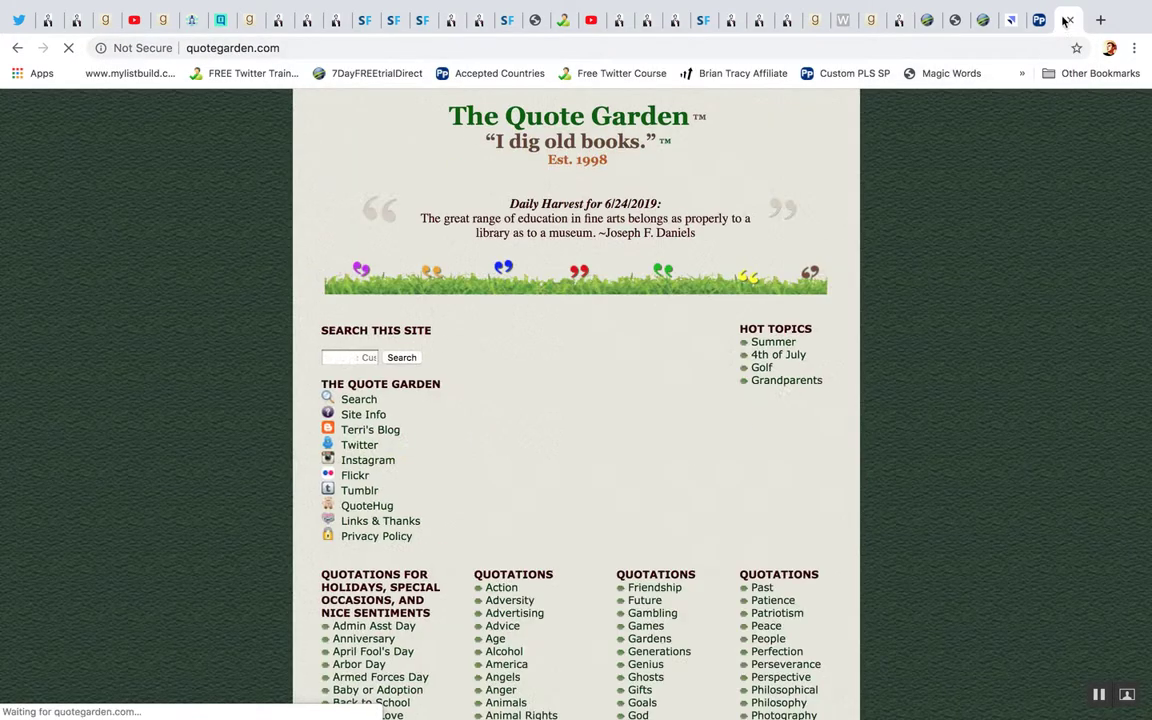
In a new tab, Google 'motivational quotes goodreads' and scan the results
left_click(1099, 20)
type("go")
key("Return")
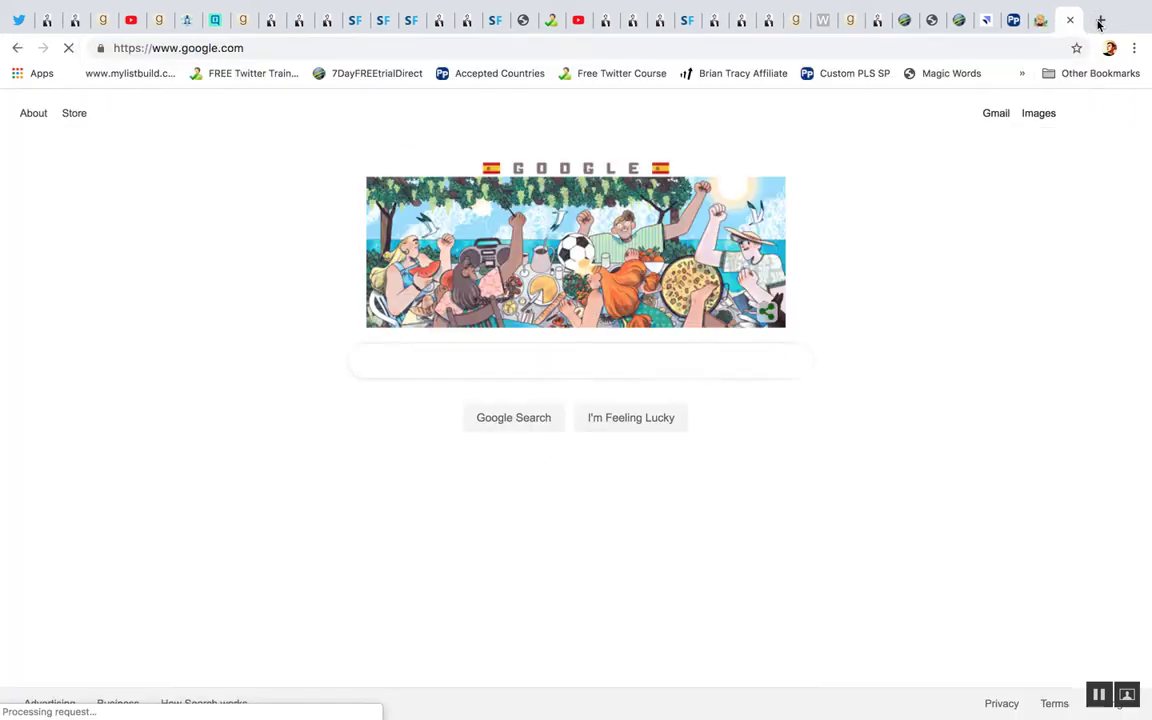
type("motivational")
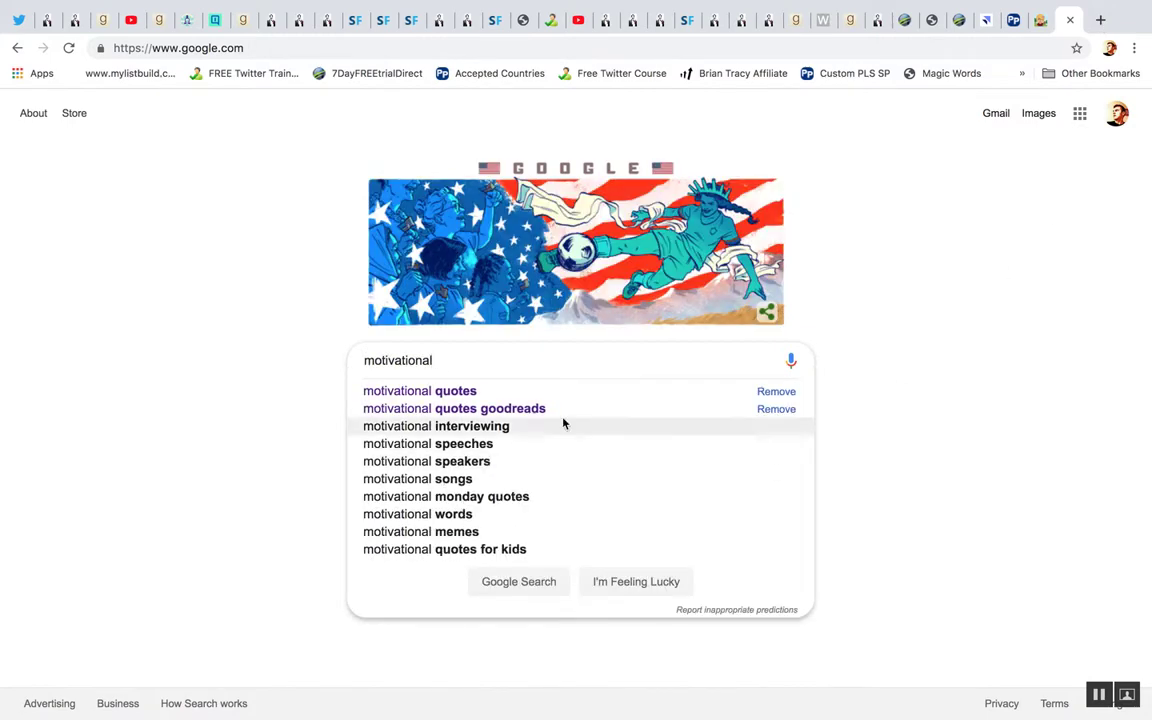
left_click(520, 409)
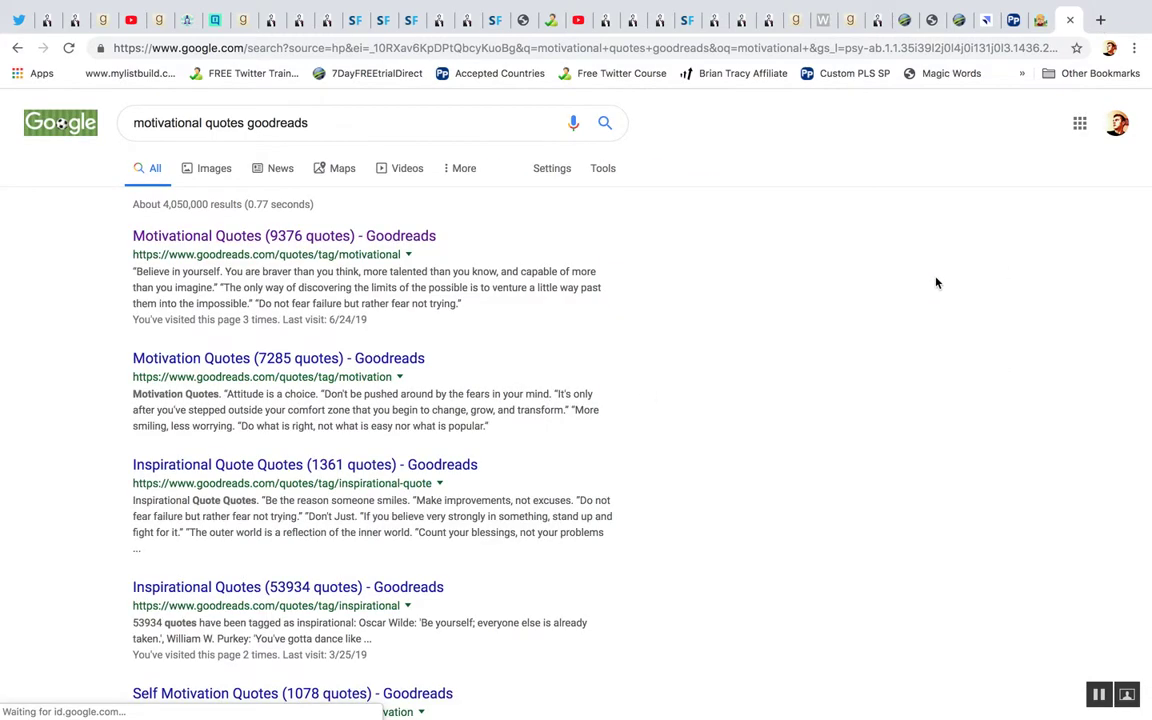
scroll(936, 283, "down", 1)
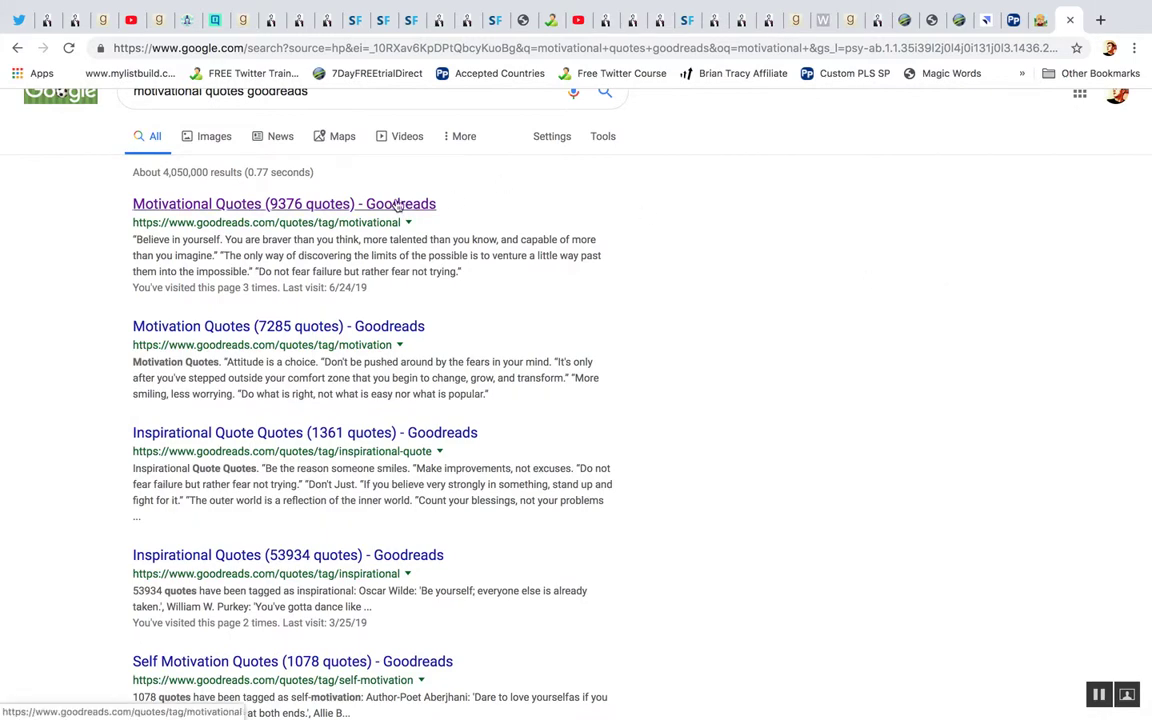
Go to wisdomquotes.com and scroll down to its quote topic list
left_click(800, 48)
type("wisdomquotes.com")
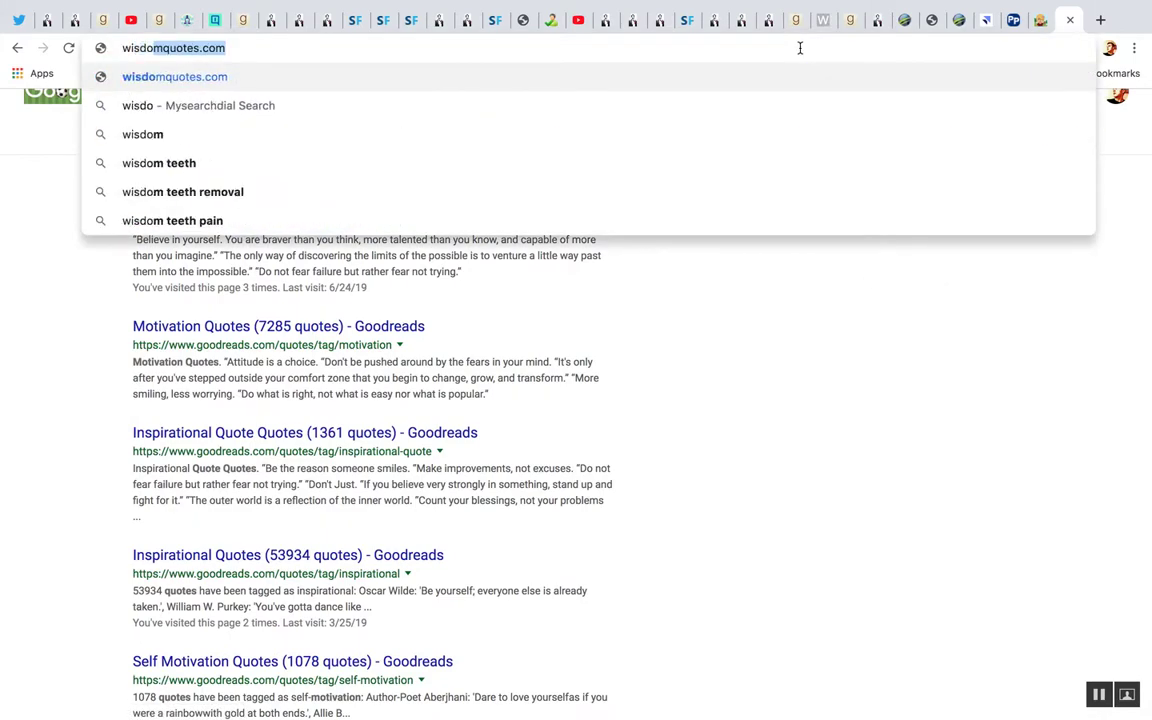
key("Return")
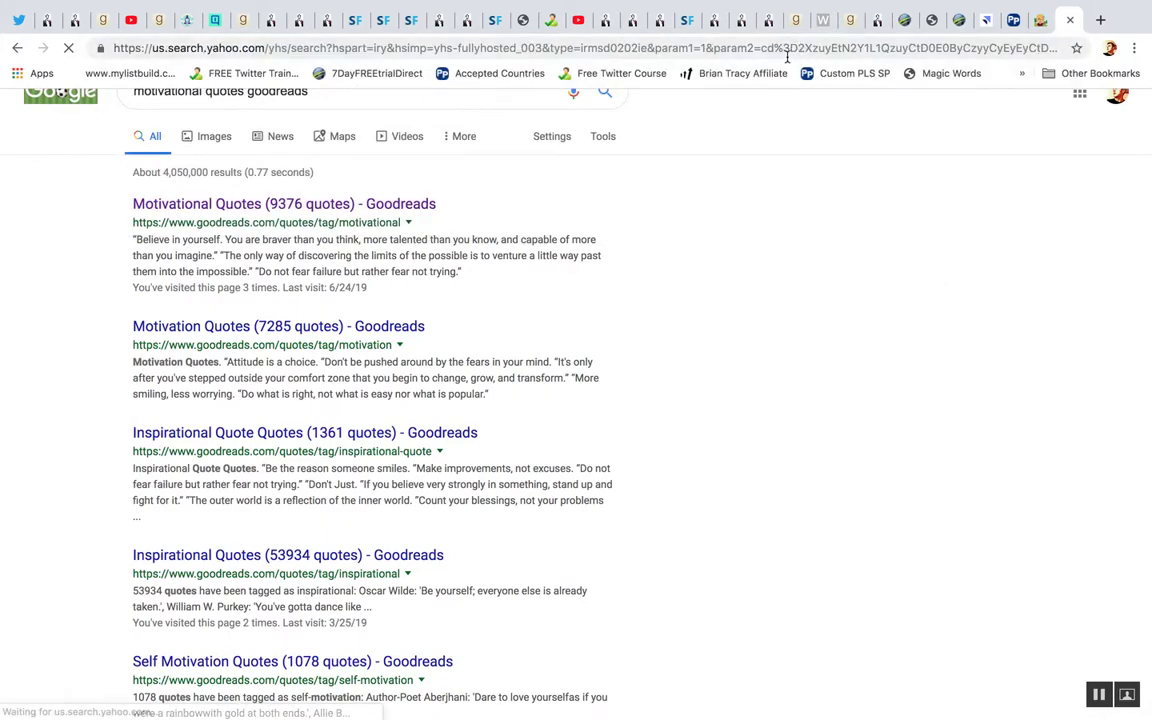
left_click(784, 47)
type("wisdomquotes.com")
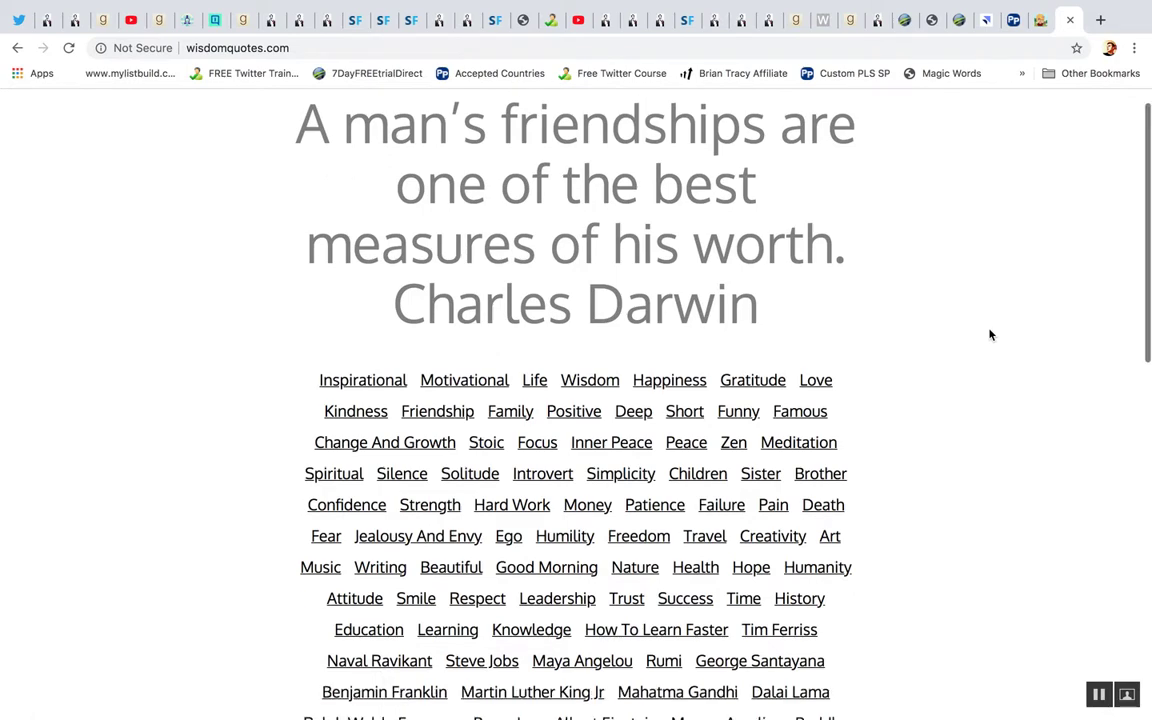
scroll(990, 335, "down", 5)
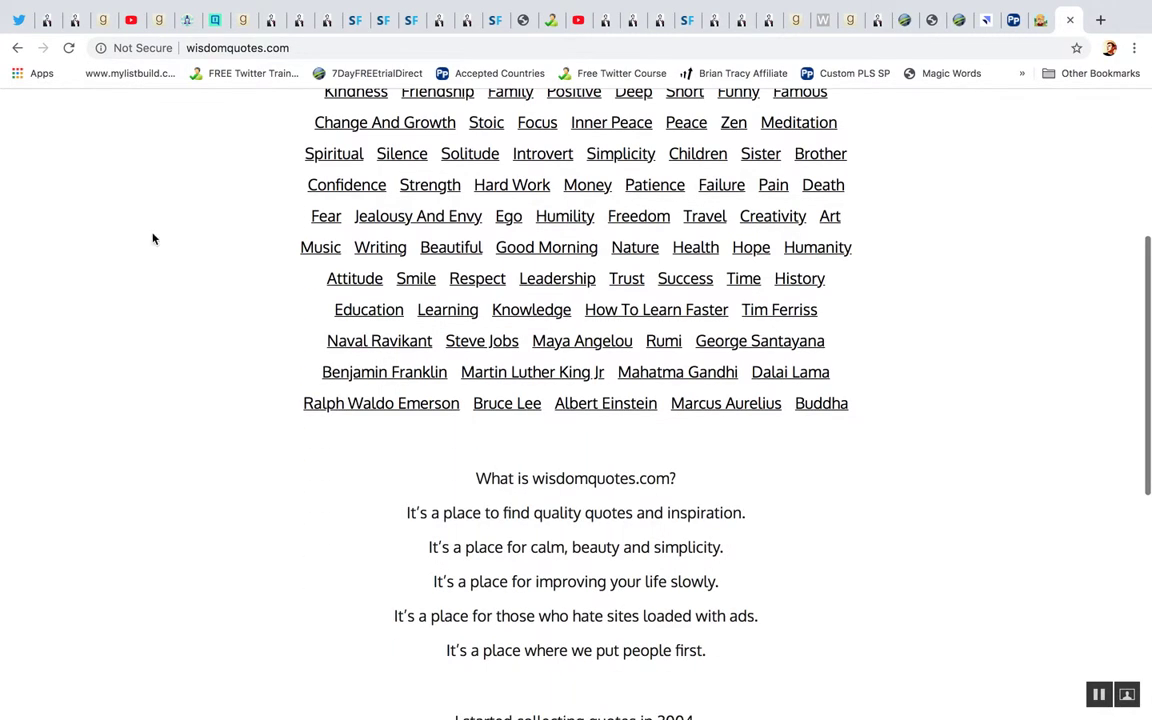
On the CoachKorey3 Twitter profile, load the 6 new tweets and view the Consistency tweet and another
left_click(22, 21)
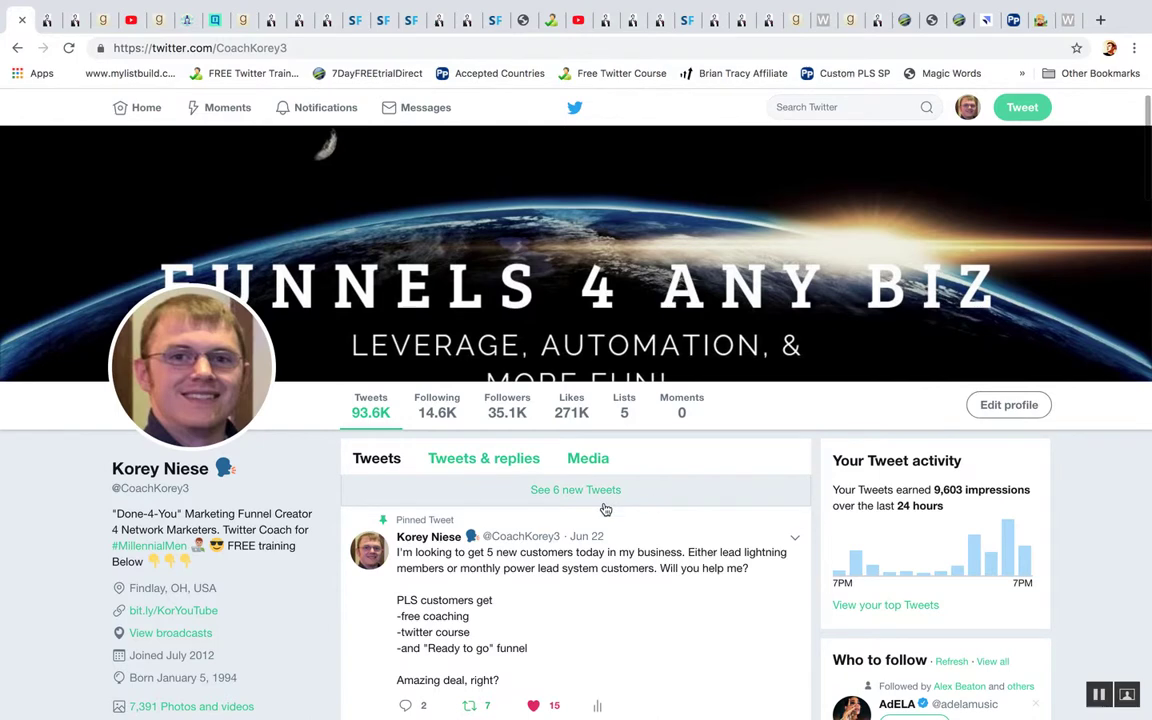
left_click(605, 515)
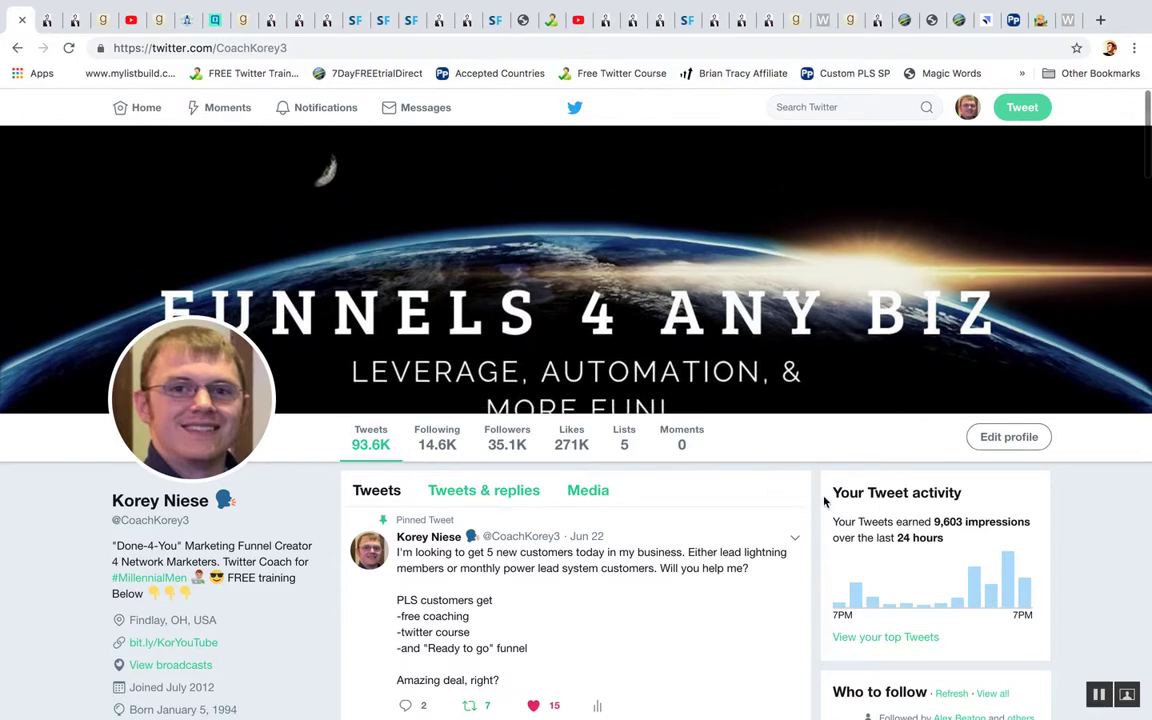
scroll(825, 502, "down", 5)
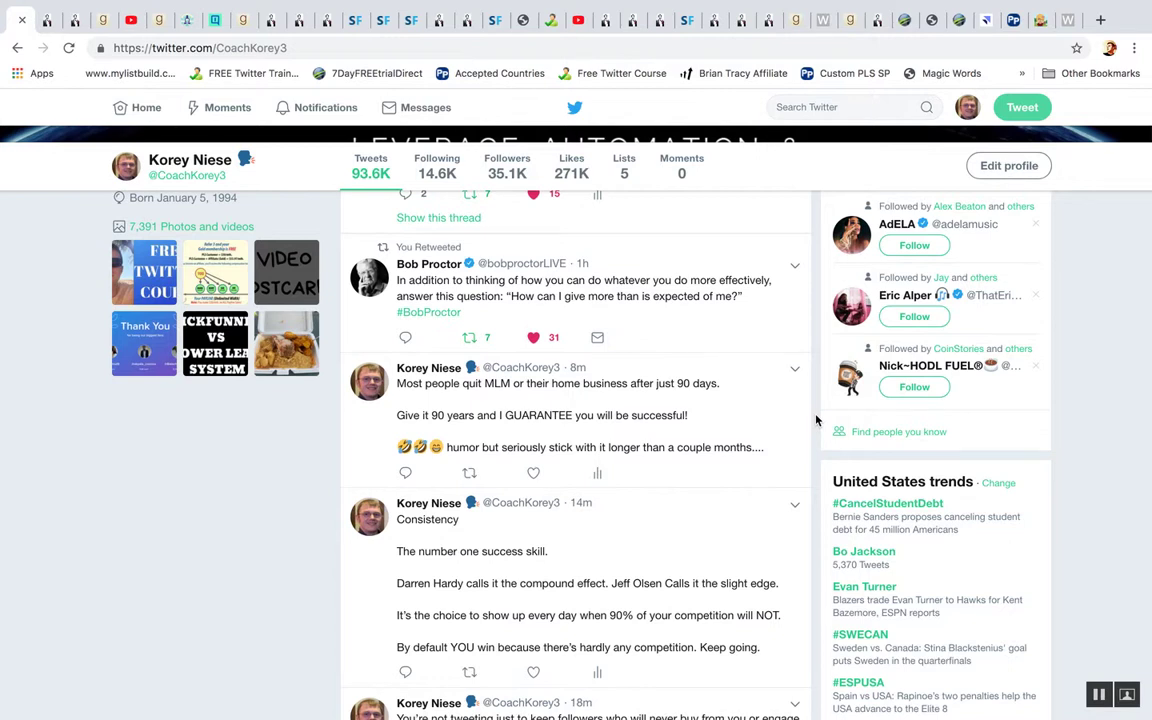
scroll(816, 420, "down", 3)
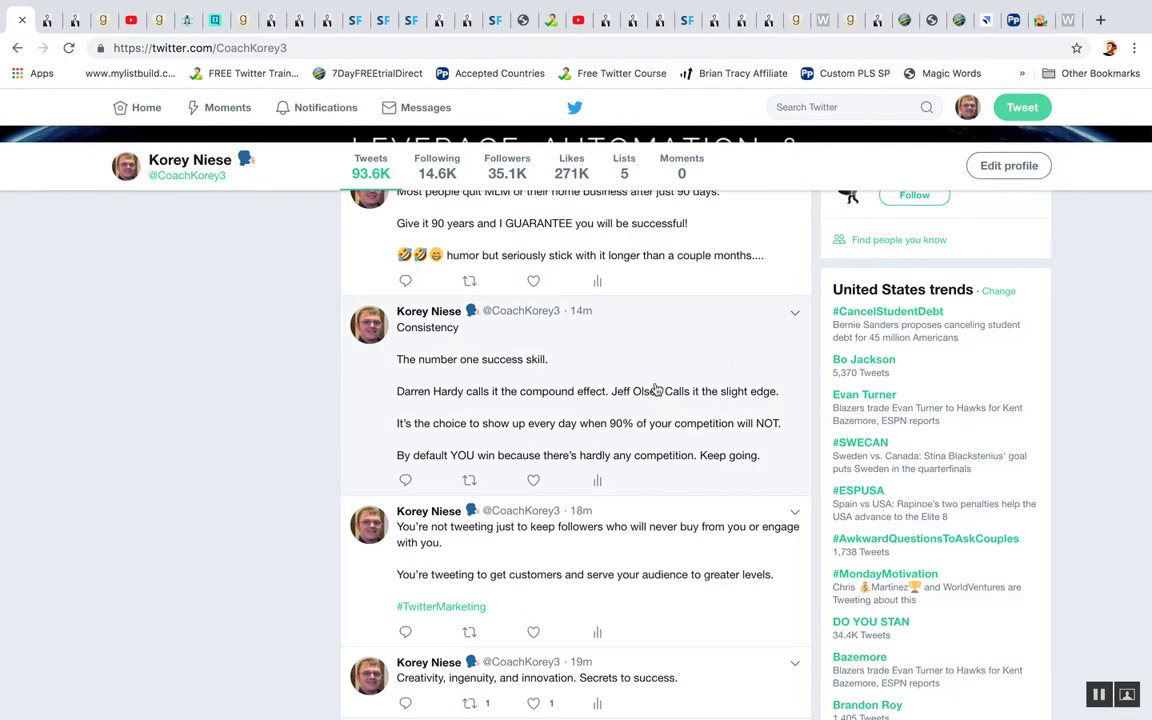
left_click(683, 369)
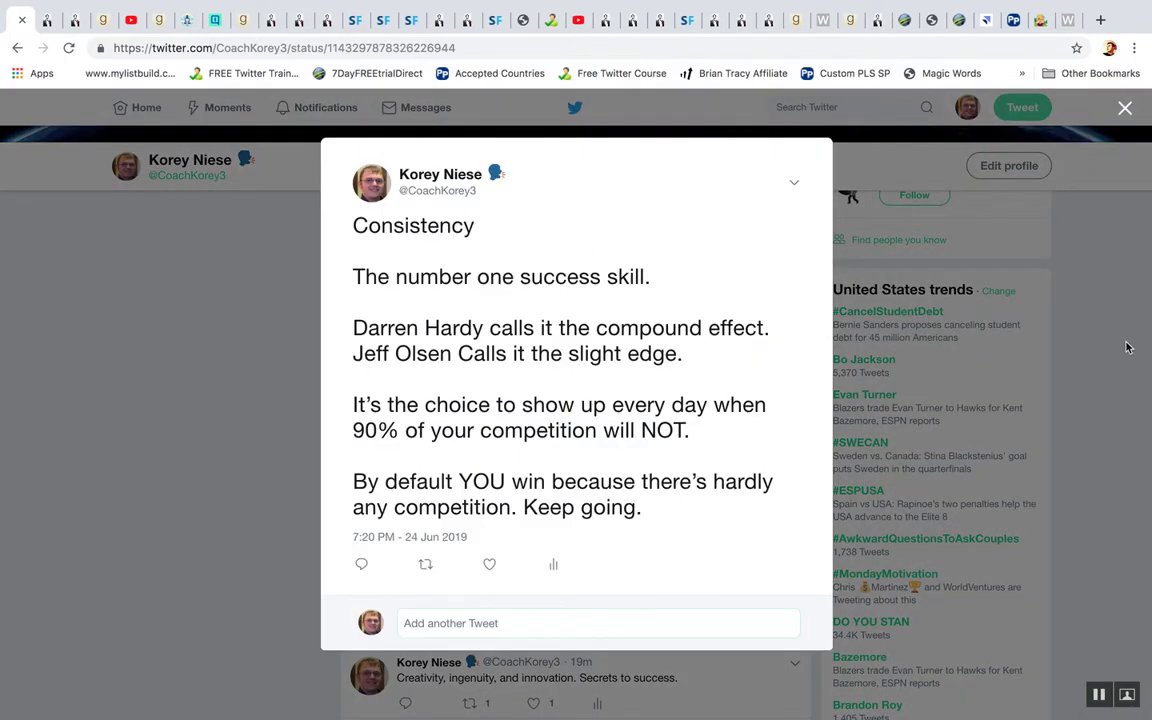
left_click(1127, 347)
scroll(1126, 345, "up", 1)
left_click(724, 303)
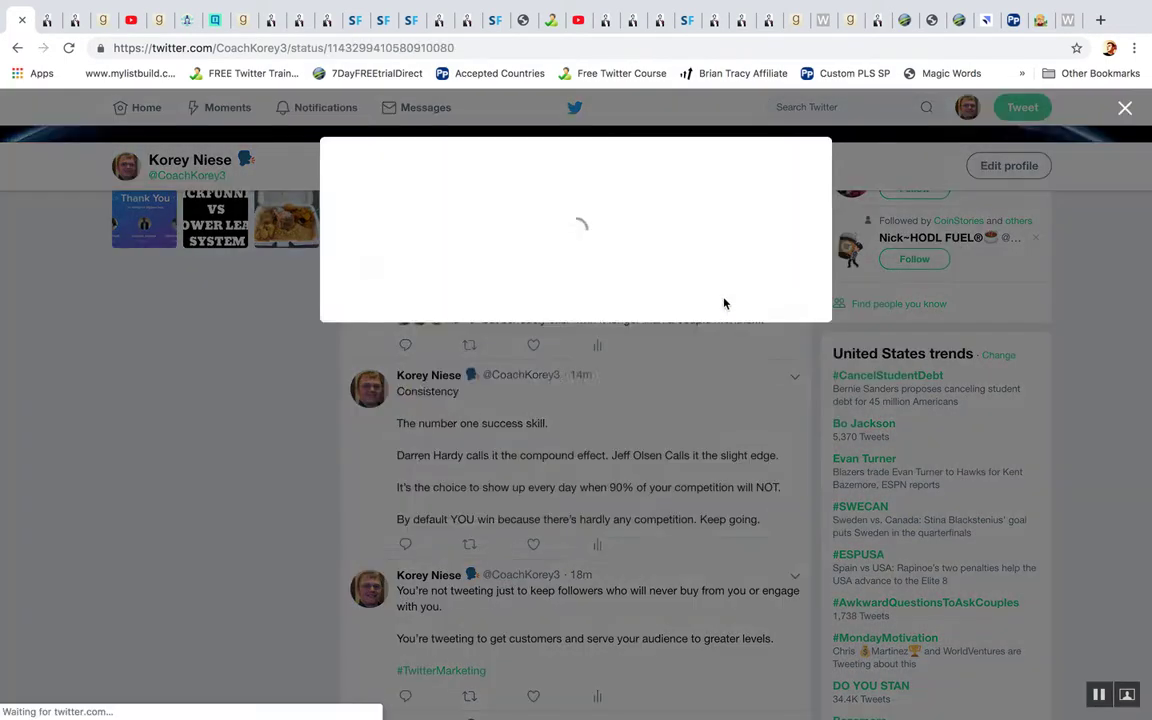
left_click(1054, 381)
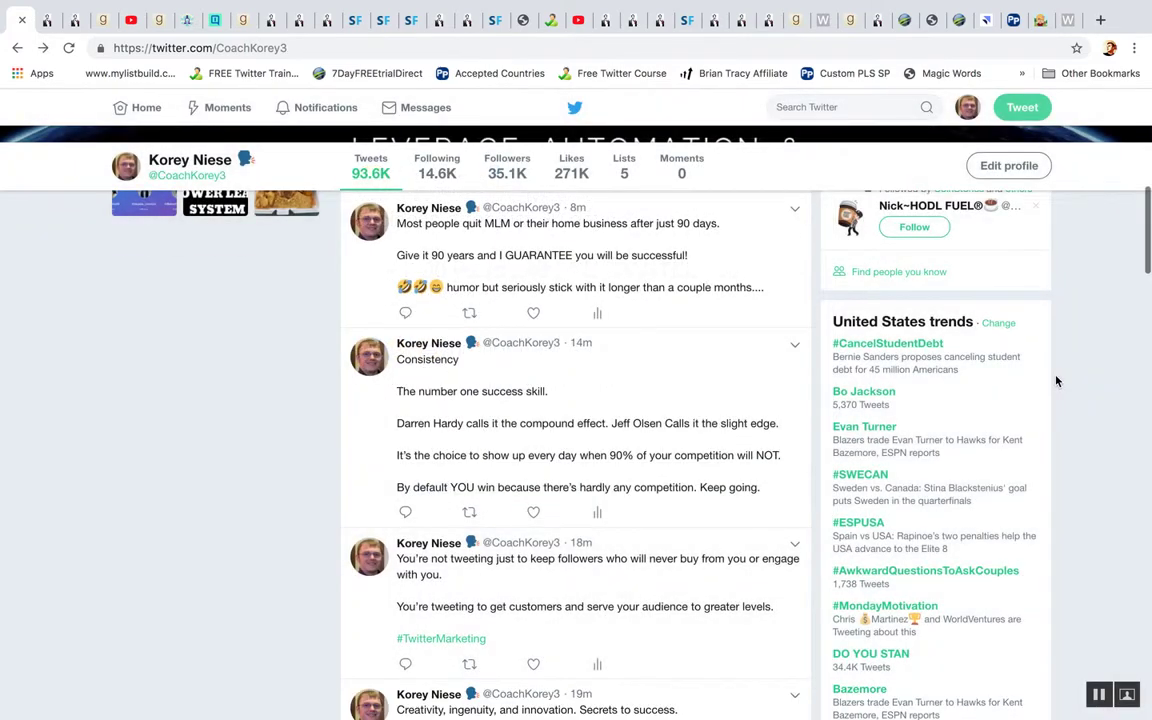
scroll(1056, 381, "down", 2)
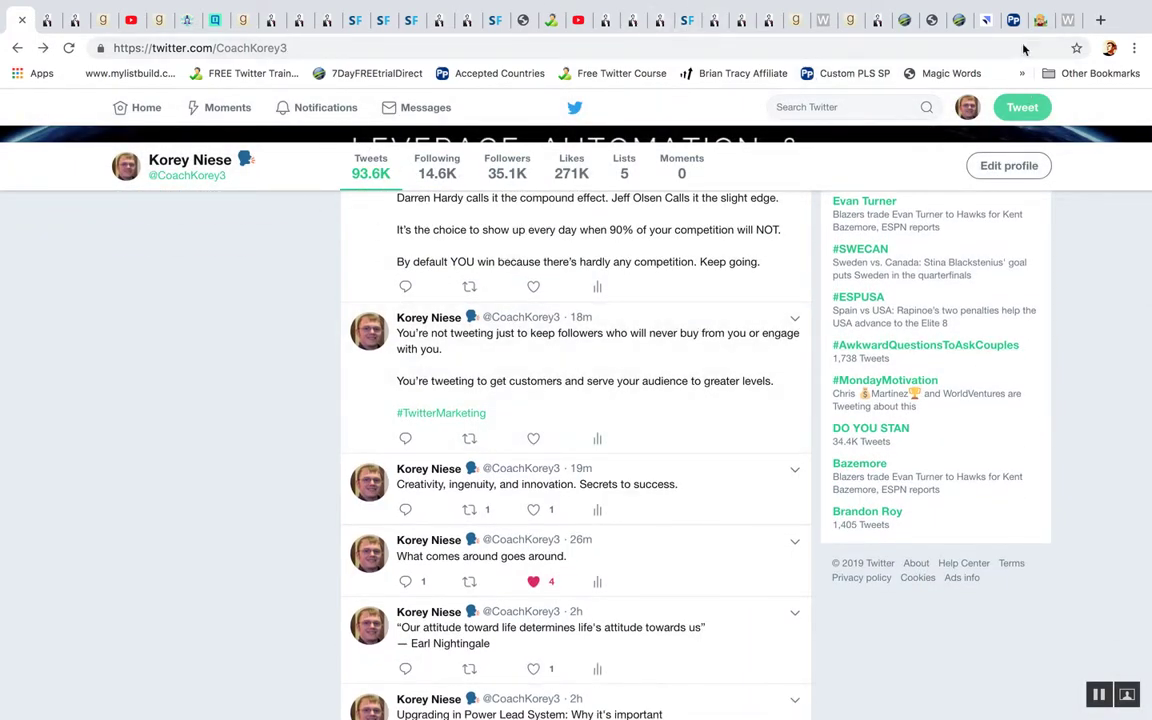
Back in the Buffer queue, open the post composer and dismiss it without posting
left_click(986, 22)
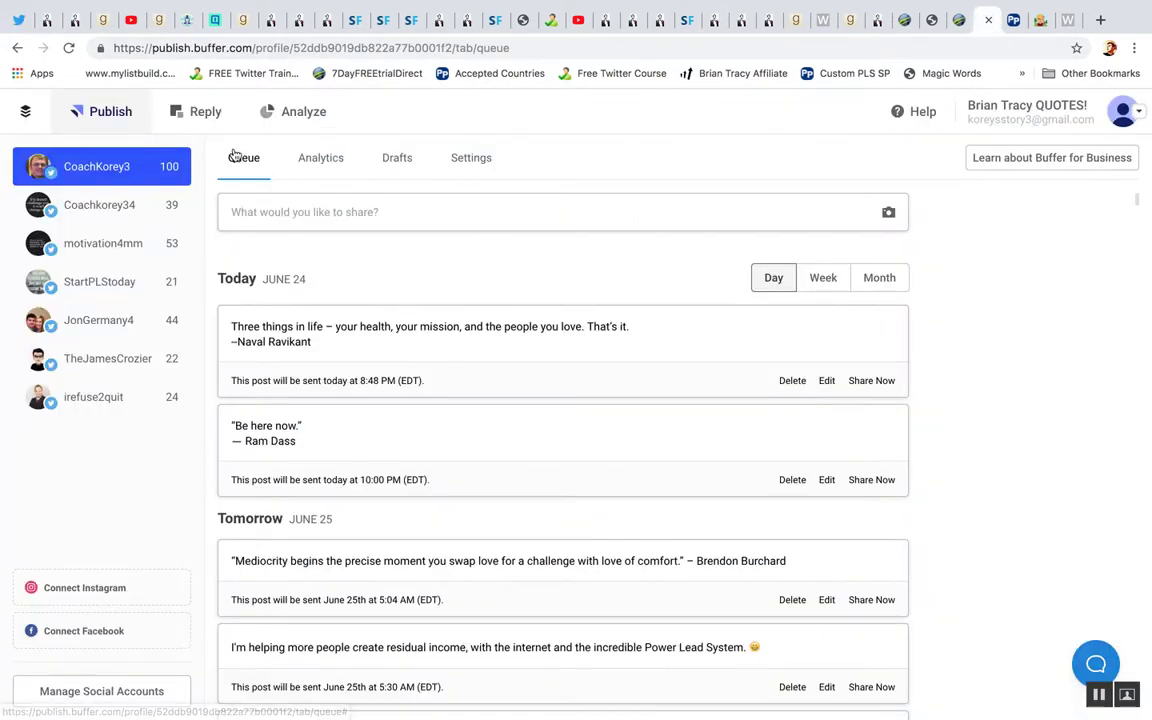
left_click(350, 222)
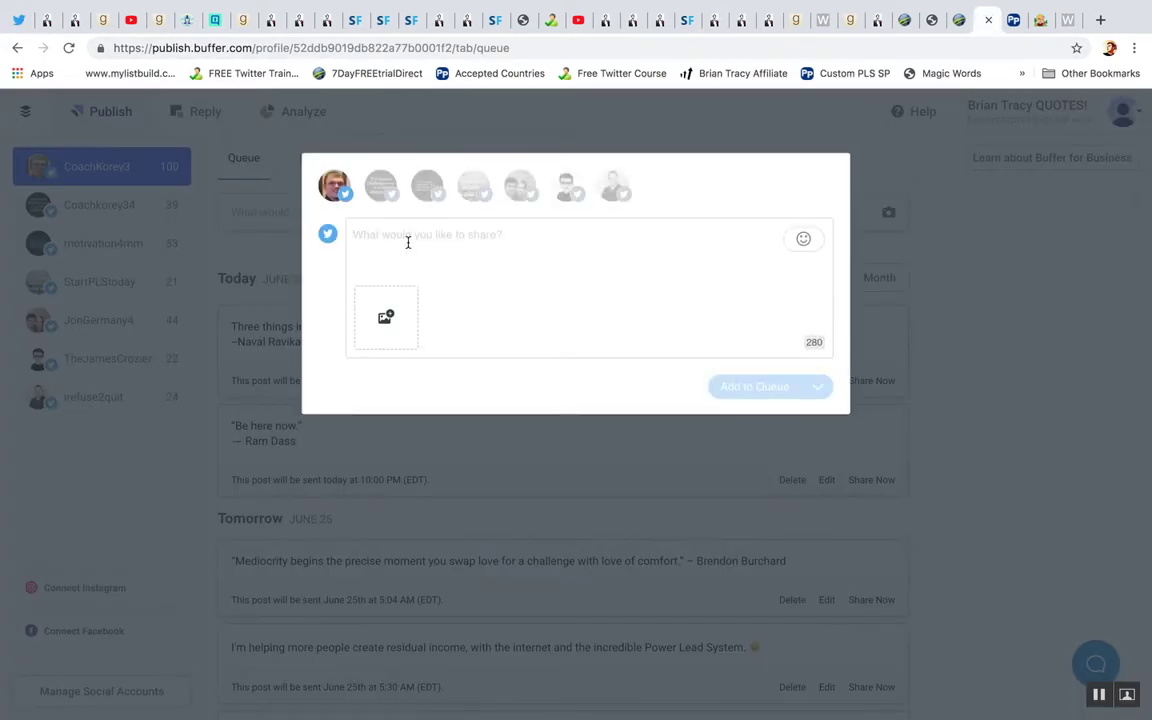
left_click(1049, 260)
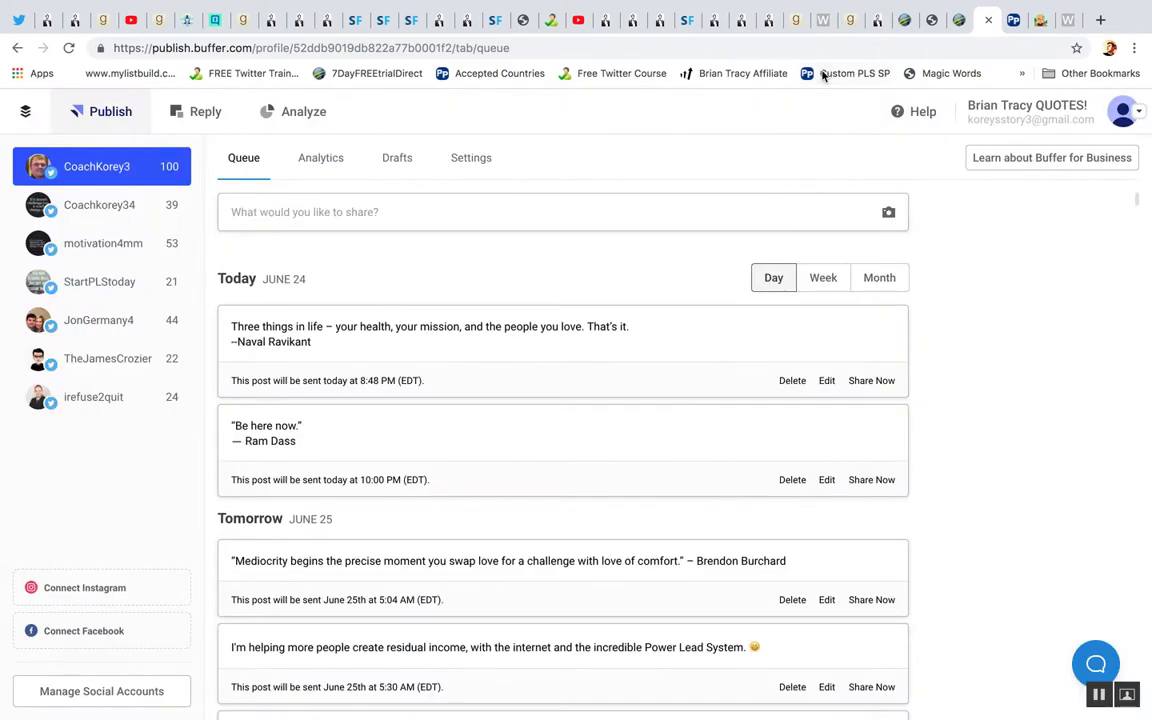
left_click(932, 20)
Open Promote Your Business > Traffic Generation Online > Text Links and scroll through the promo lines
mouse_move(598, 245)
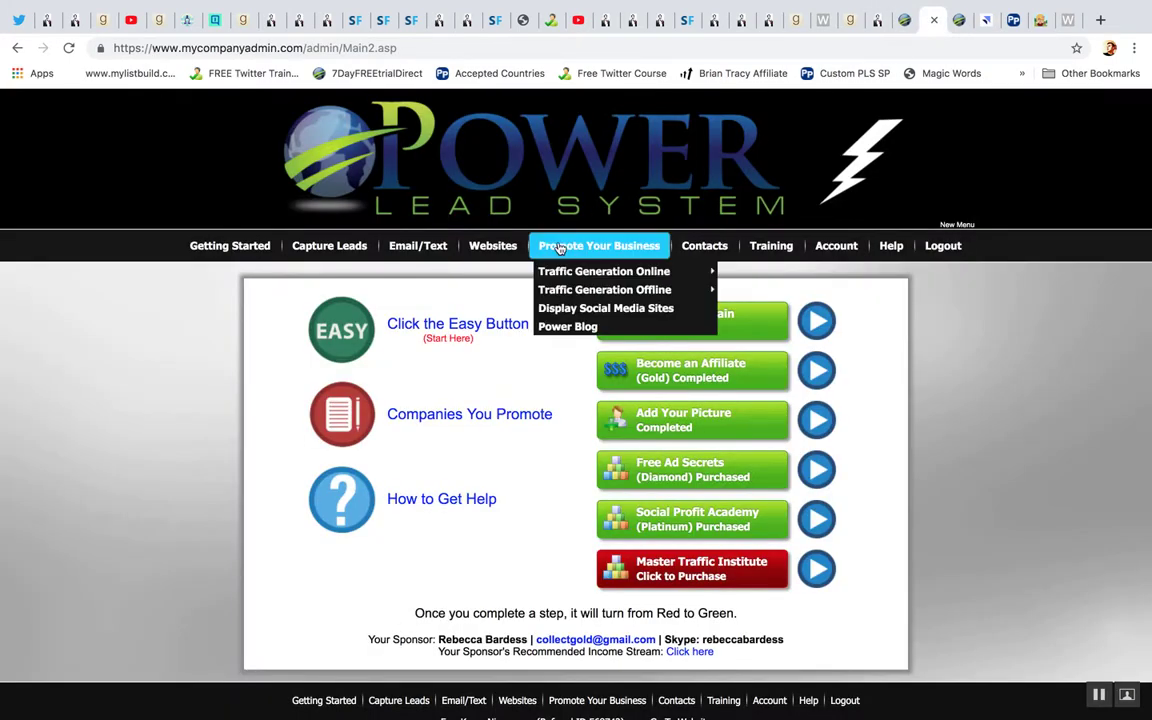
mouse_move(700, 276)
left_click(740, 271)
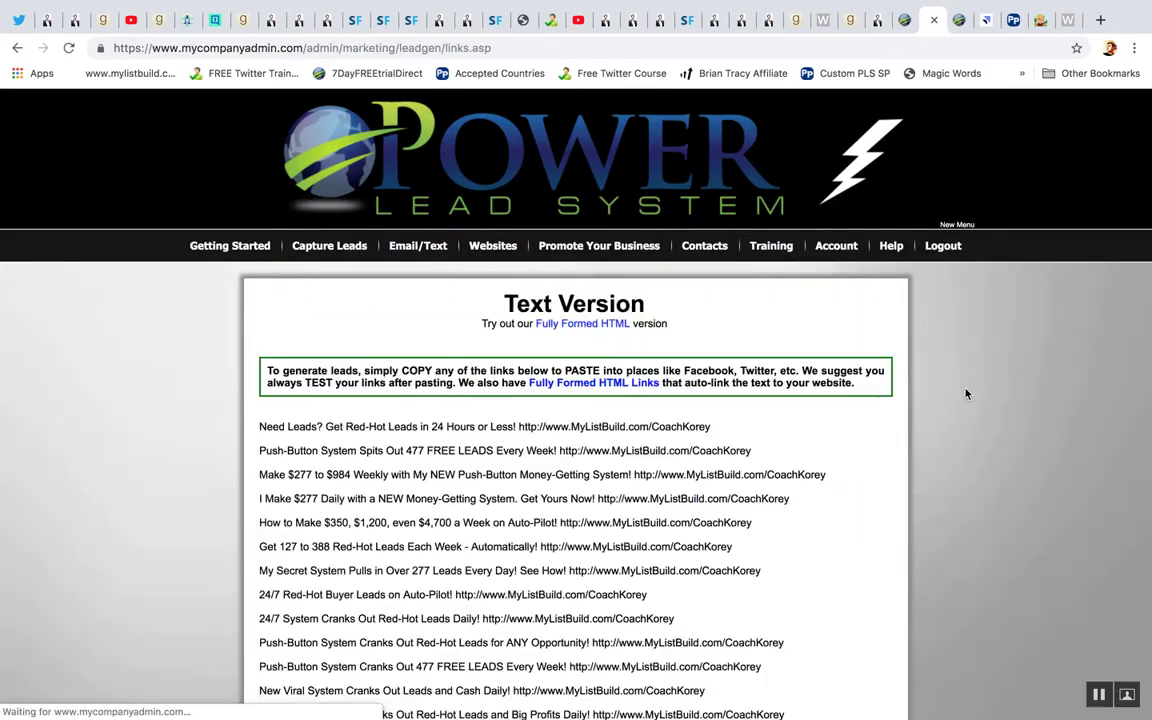
scroll(966, 394, "down", 5)
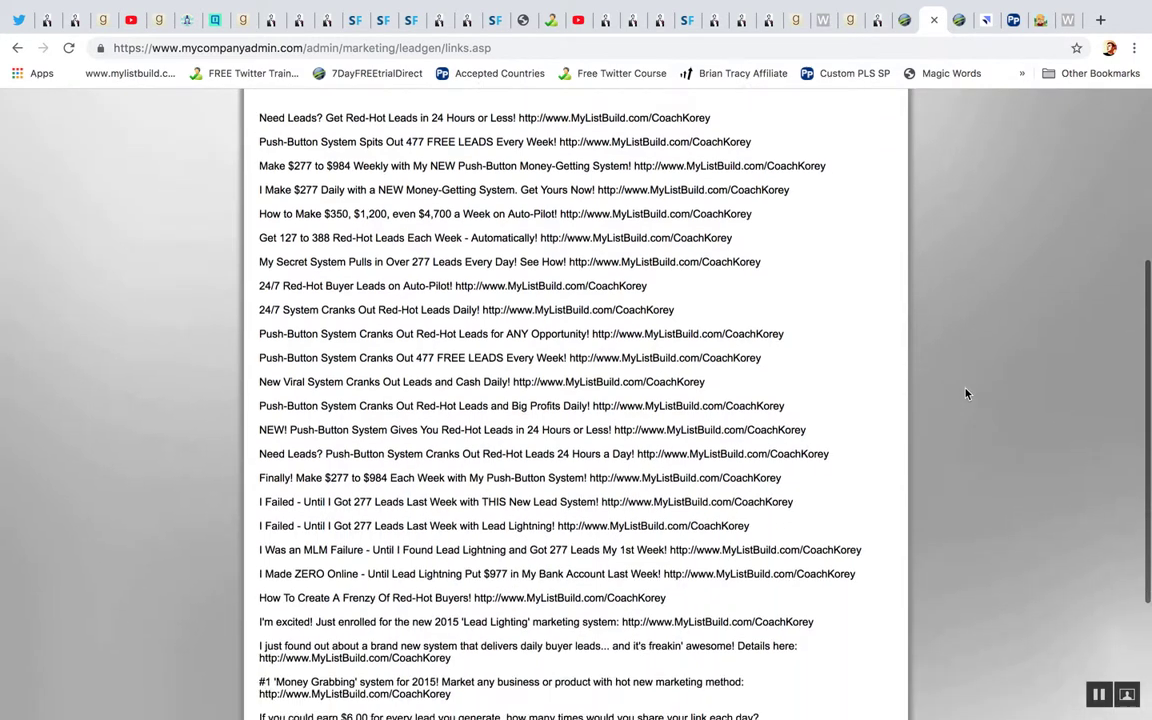
scroll(966, 394, "down", 3)
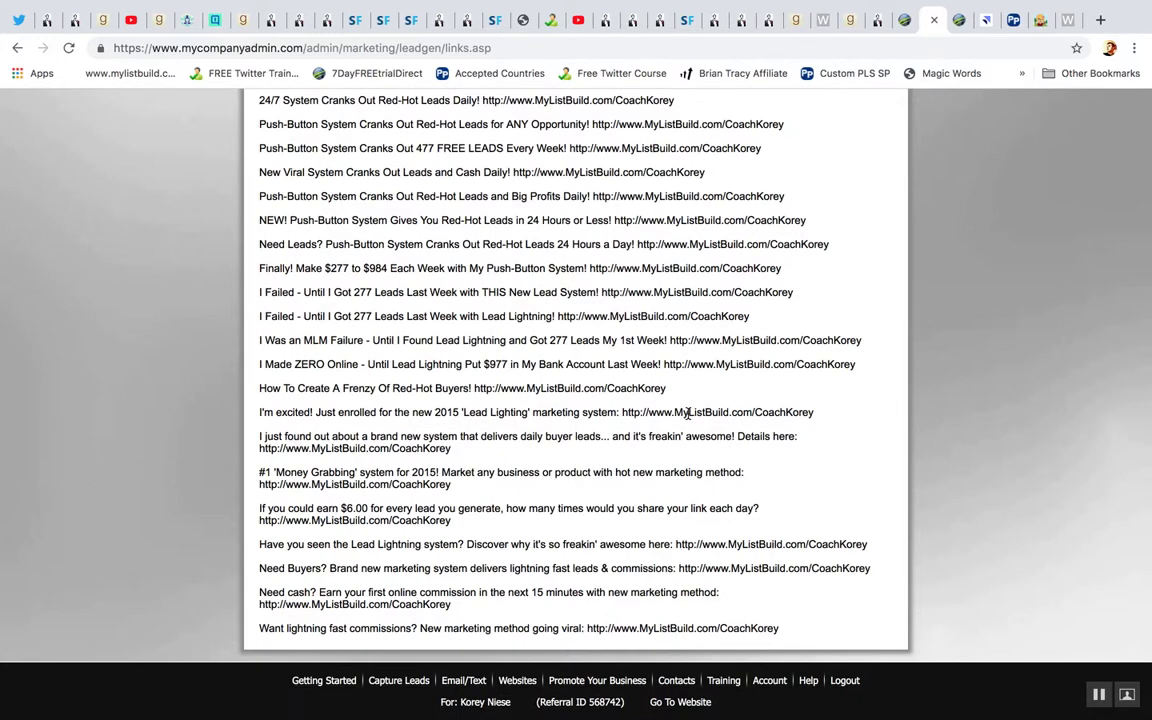
scroll(688, 413, "up", 1)
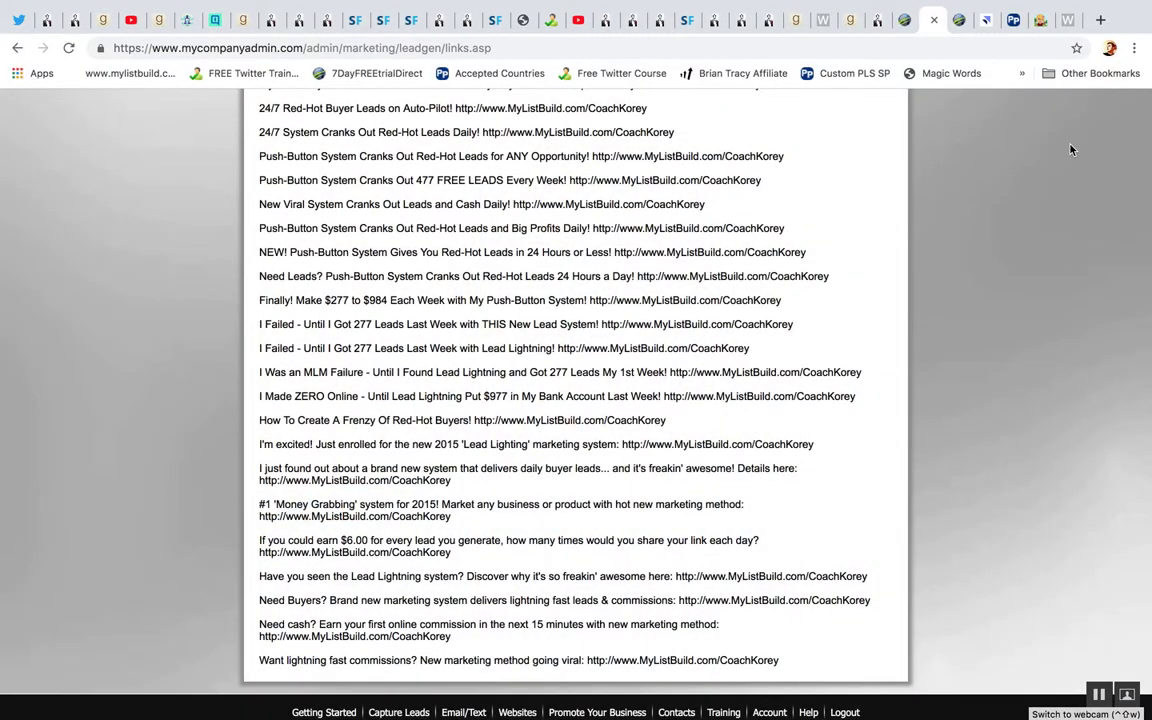
left_click(957, 23)
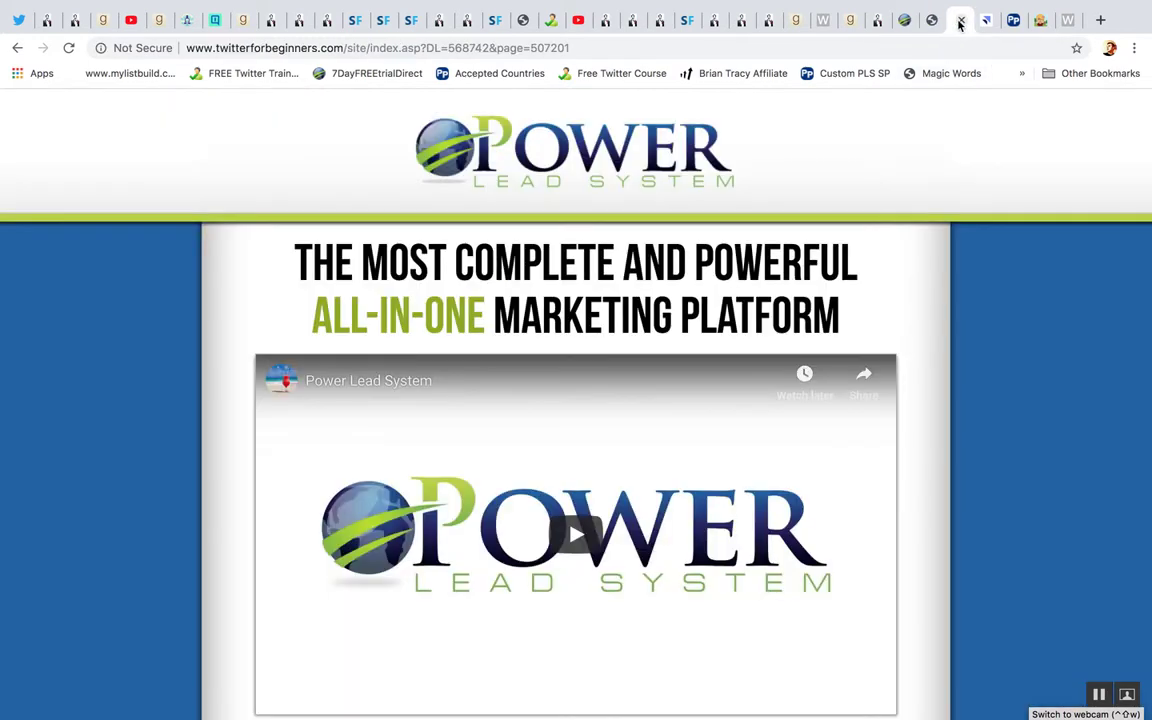
Replace the twitterforbeginners.com capture page address with webtalk.co
left_click(952, 46)
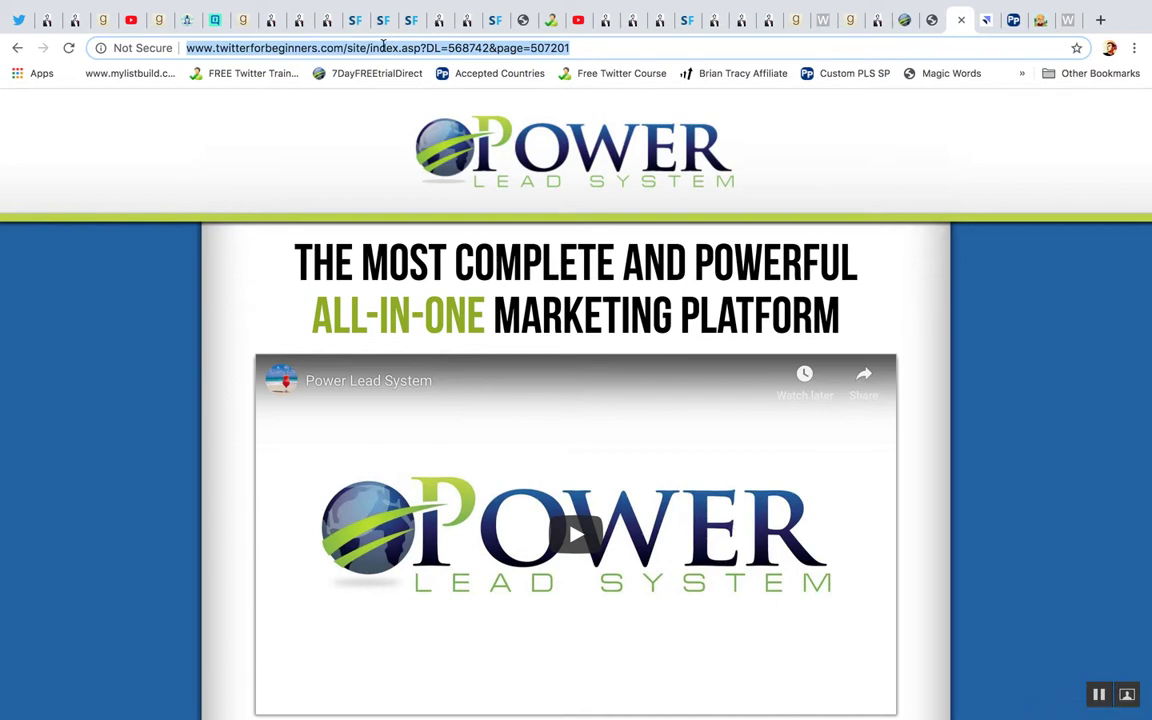
left_click(932, 268)
scroll(932, 268, "down", 5)
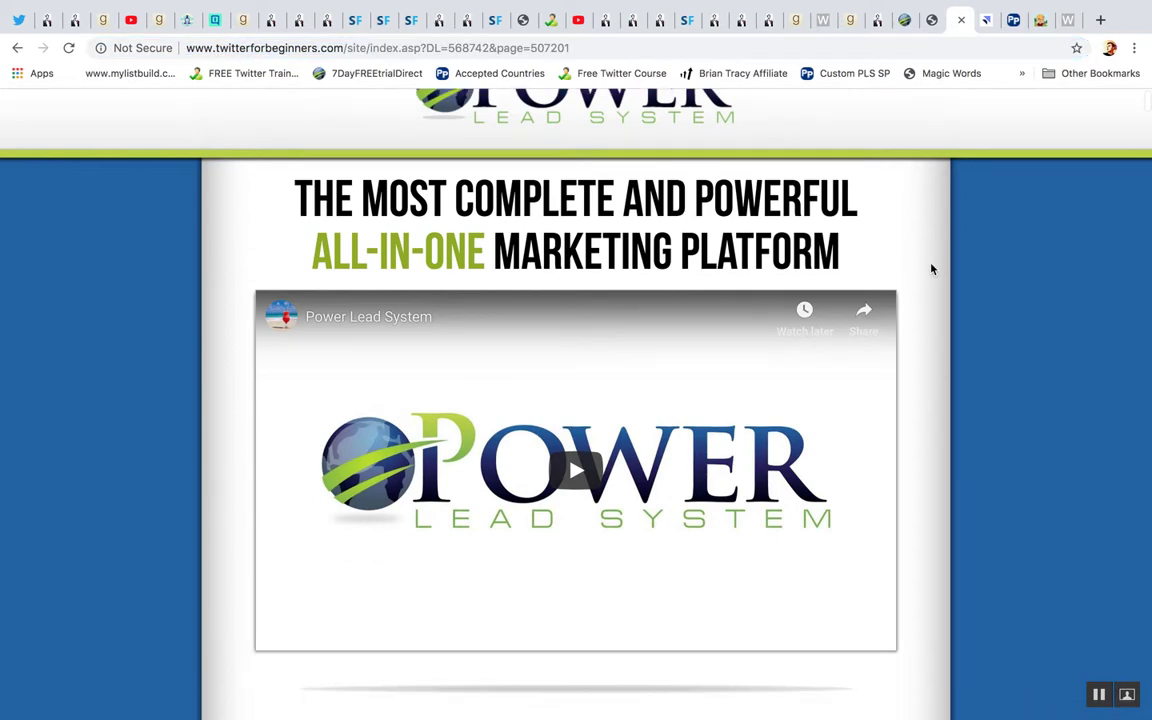
scroll(931, 268, "down", 4)
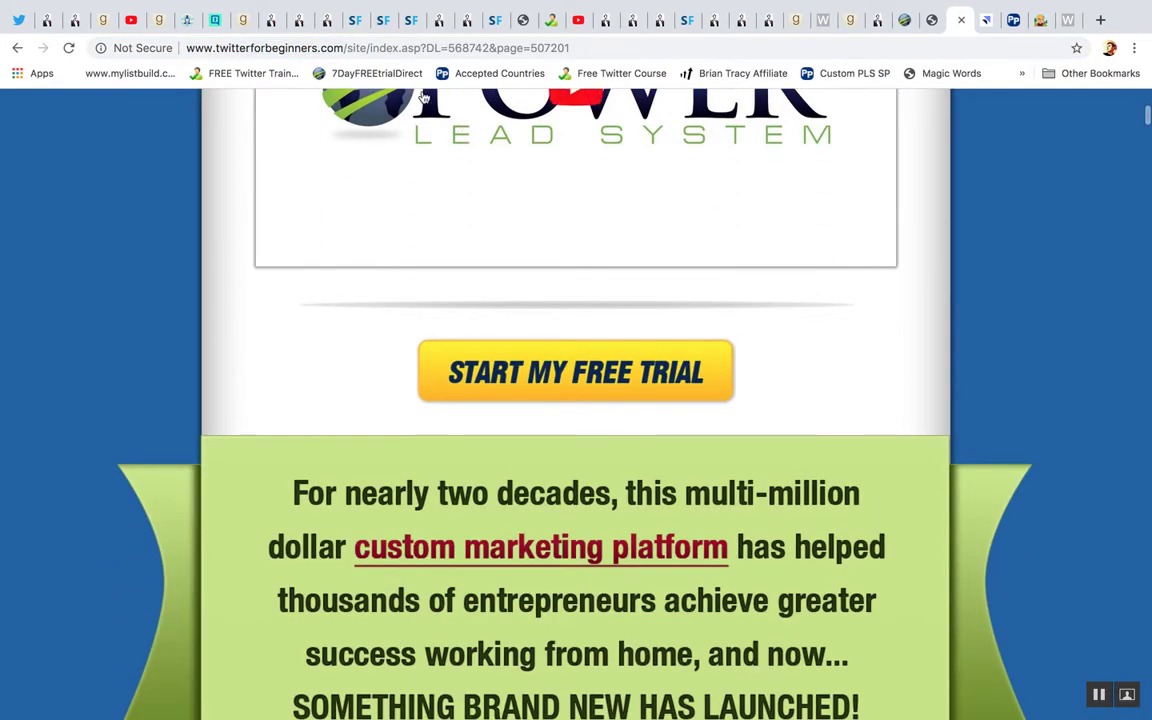
left_click(340, 50)
left_click_drag(346, 48, 212, 48)
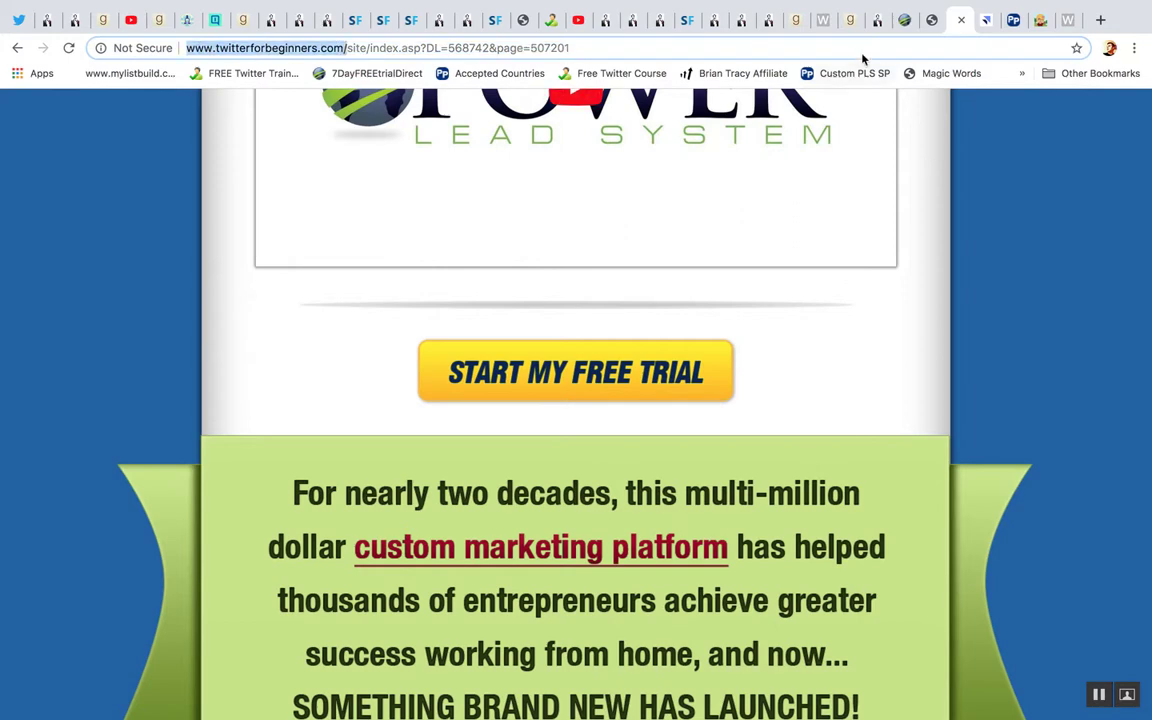
type("bit")
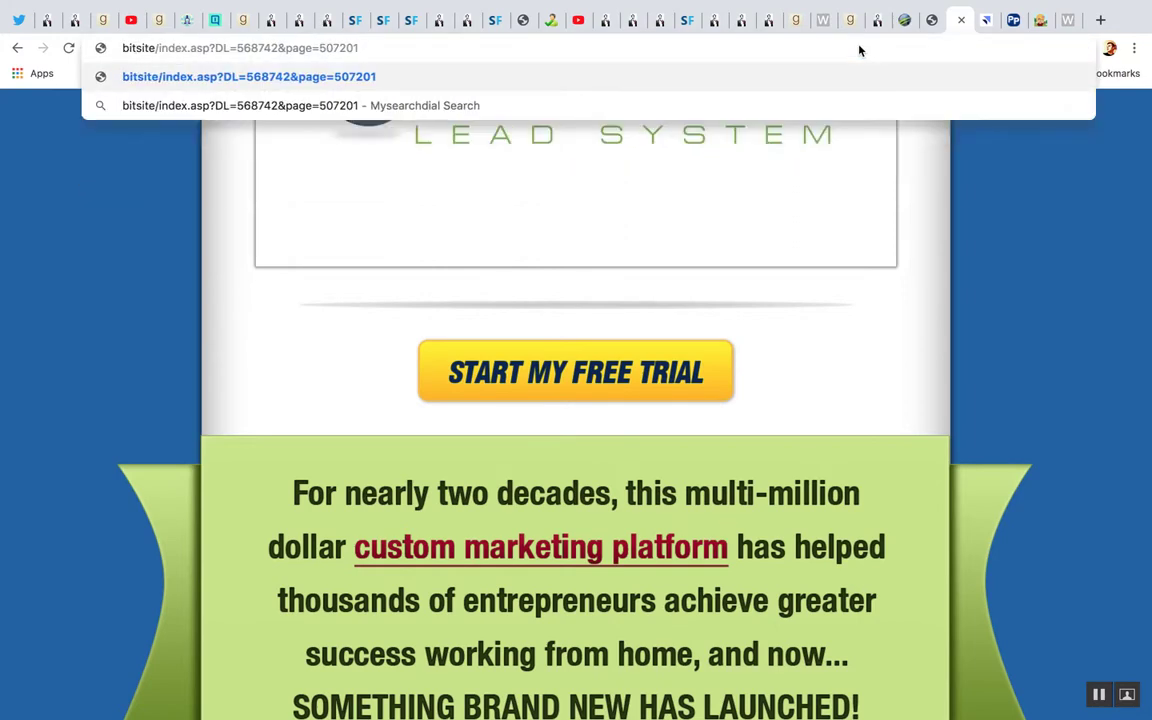
key("alt+shift+Left")
key("super+a")
type("we")
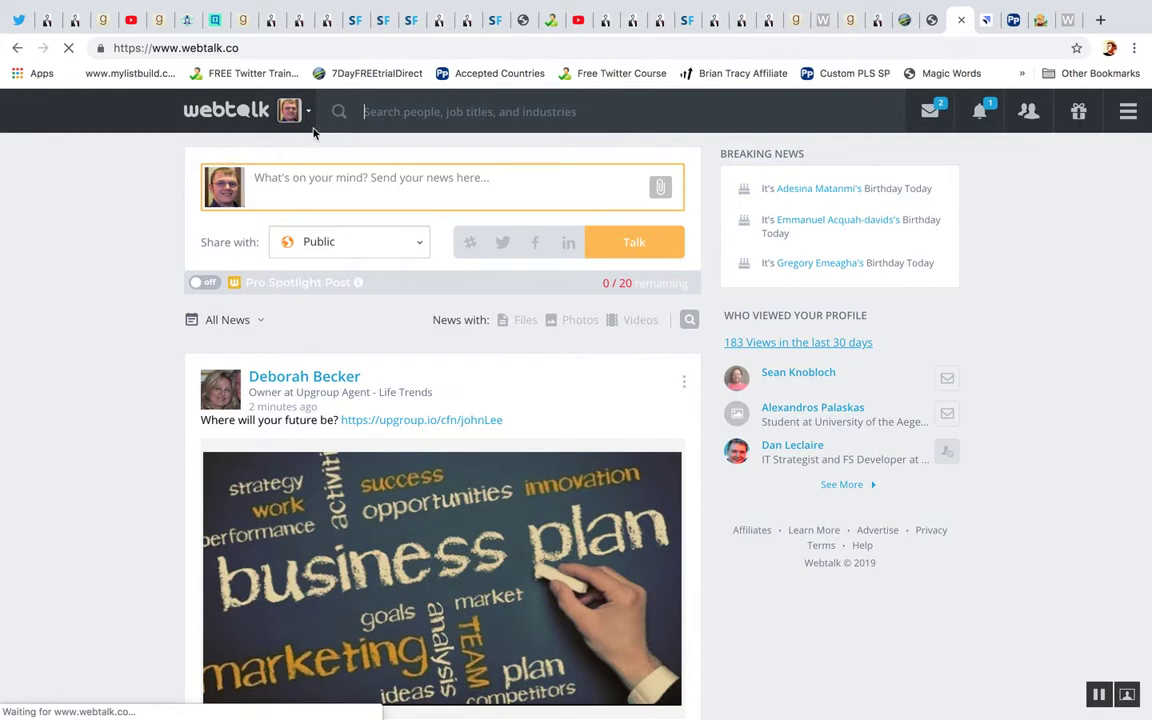
Open the Webtalk profile's news feed and expand the Consistency post's full text
left_click(289, 111)
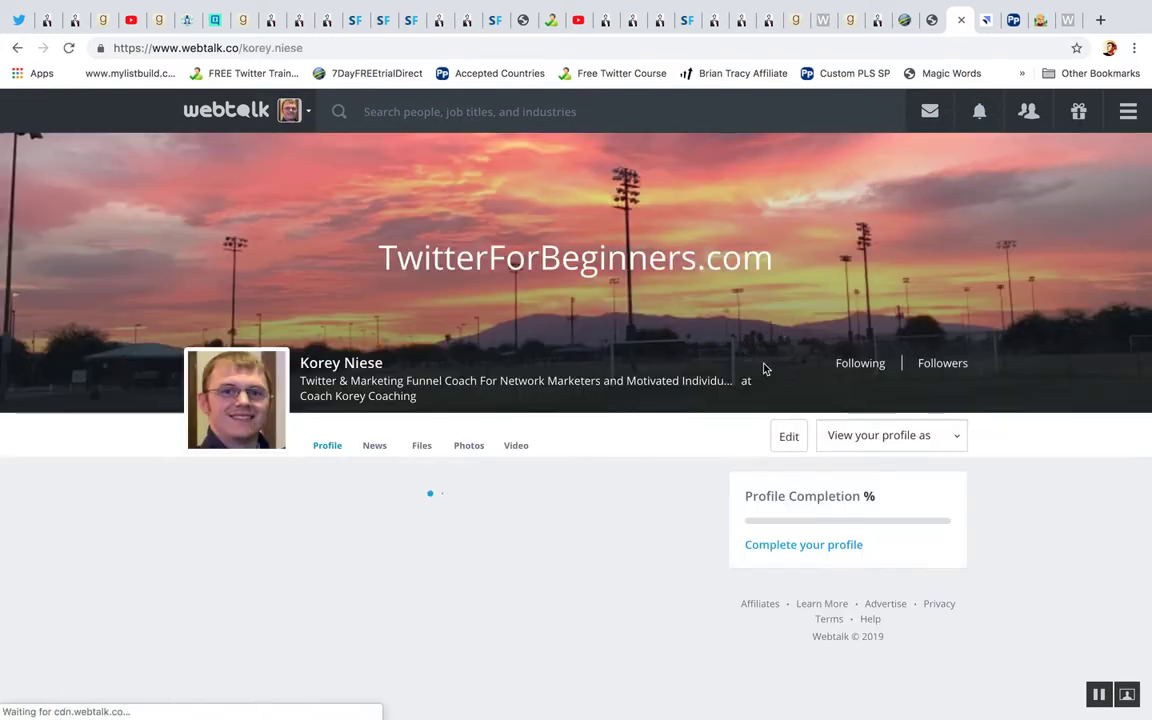
left_click(376, 440)
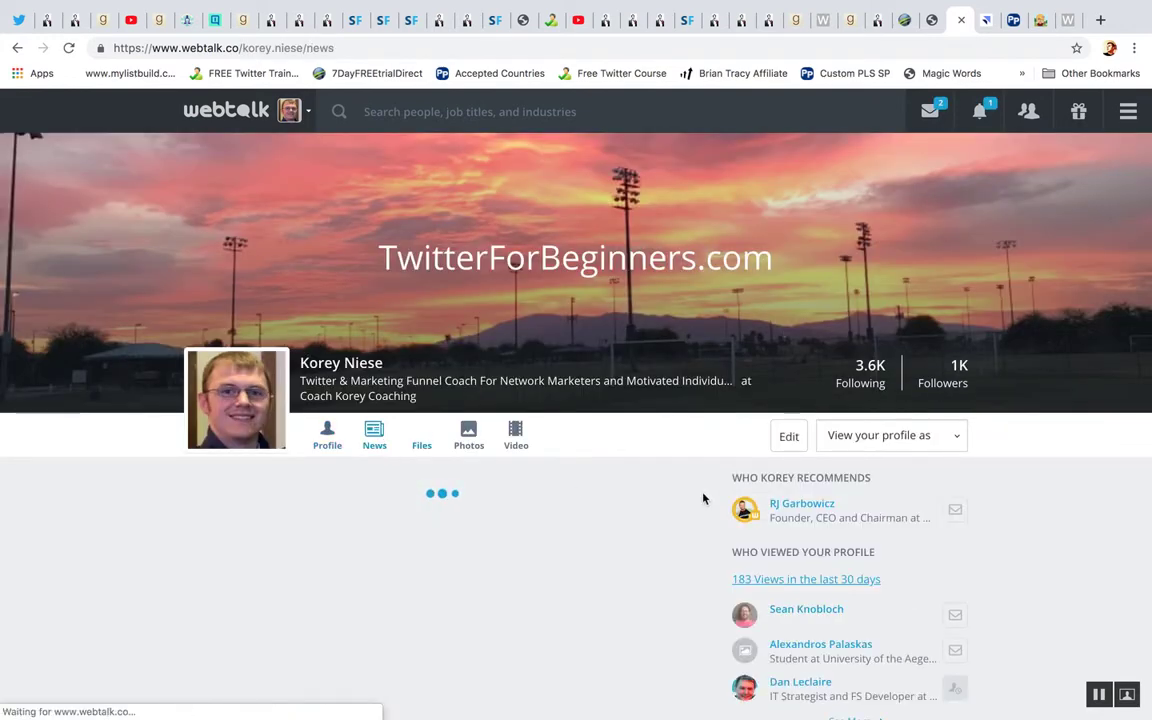
scroll(700, 475, "down", 2)
scroll(705, 471, "down", 3)
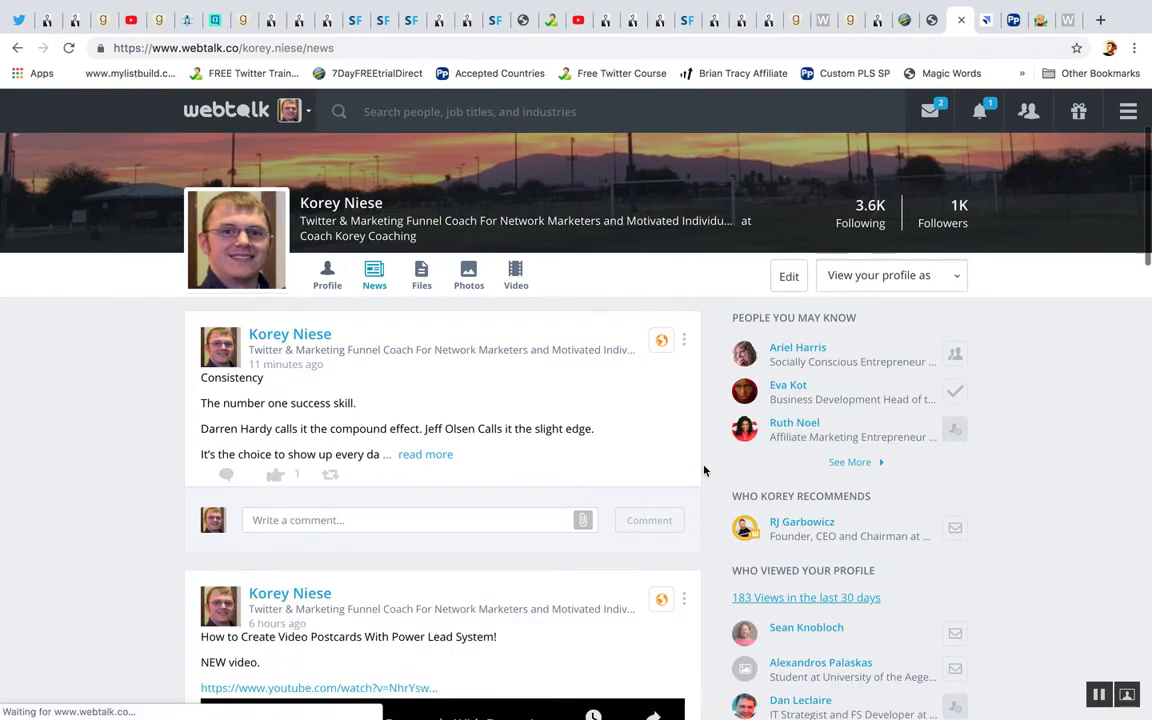
left_click(425, 454)
scroll(700, 456, "down", 2)
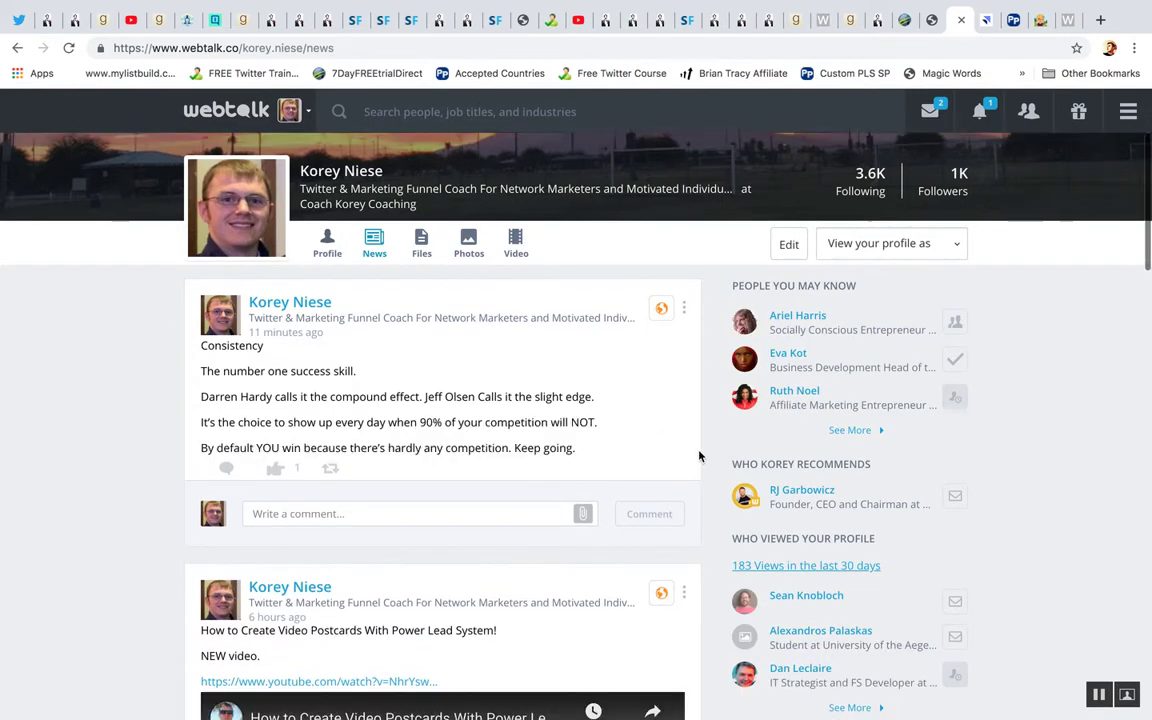
Copy the Consistency post's link from its options menu, then open a new tab
left_click(684, 276)
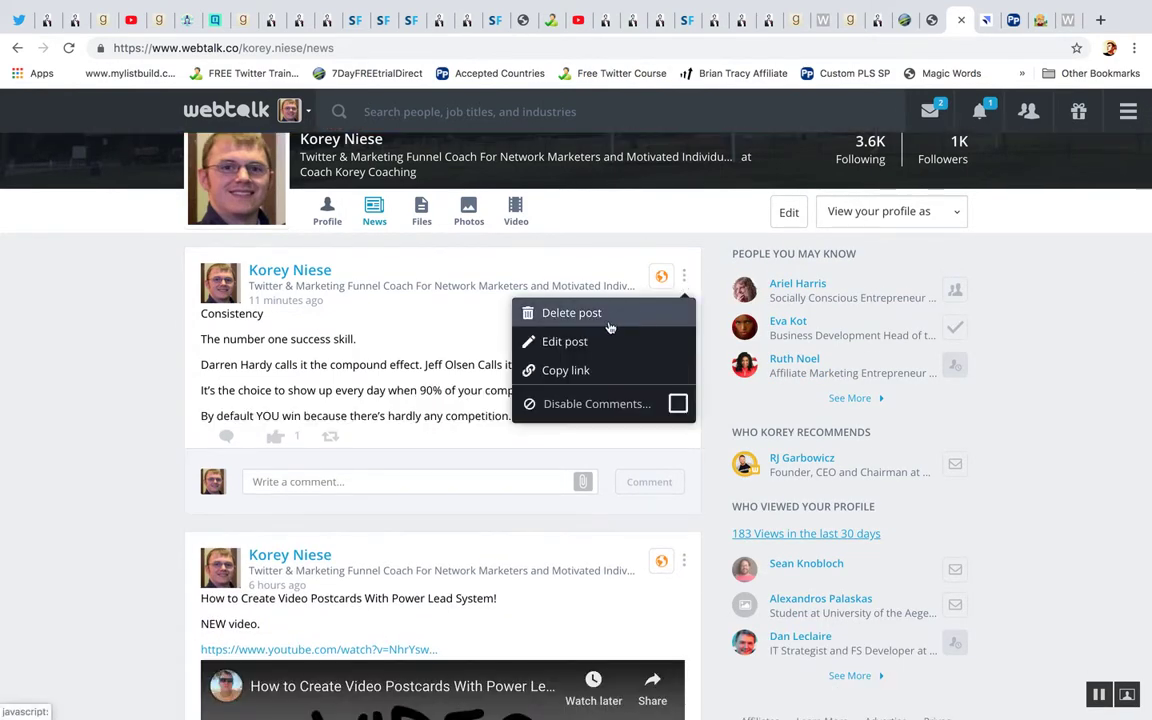
left_click(580, 371)
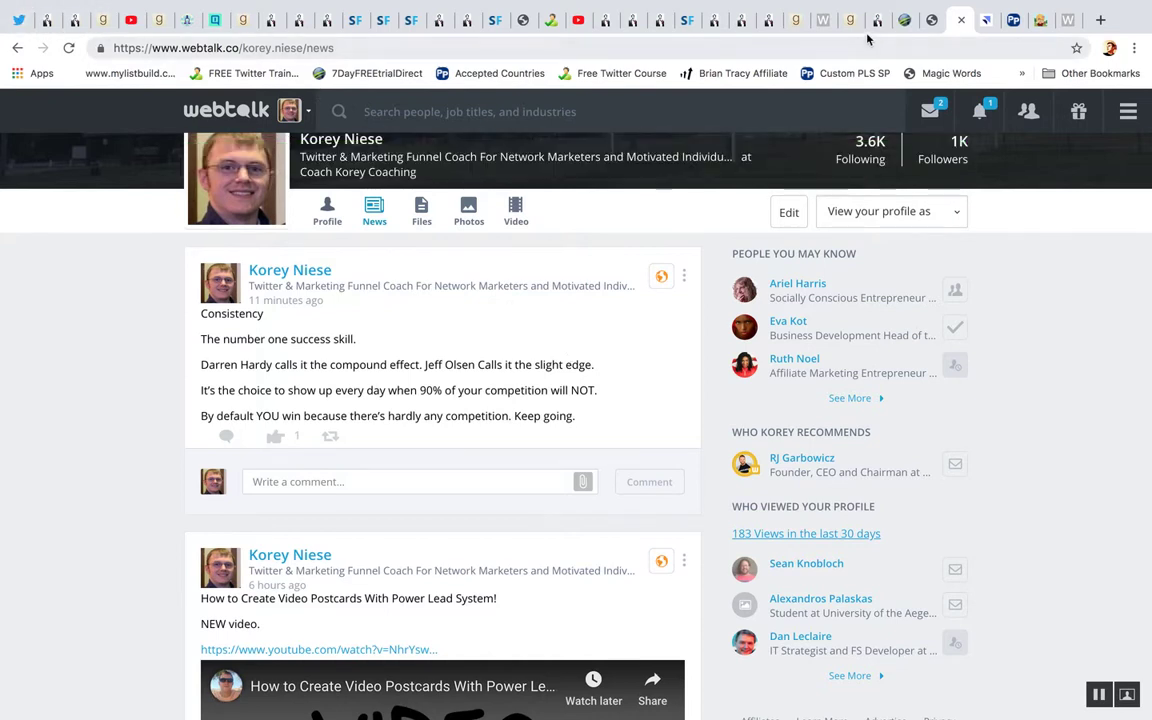
left_click_drag(286, 365, 597, 365)
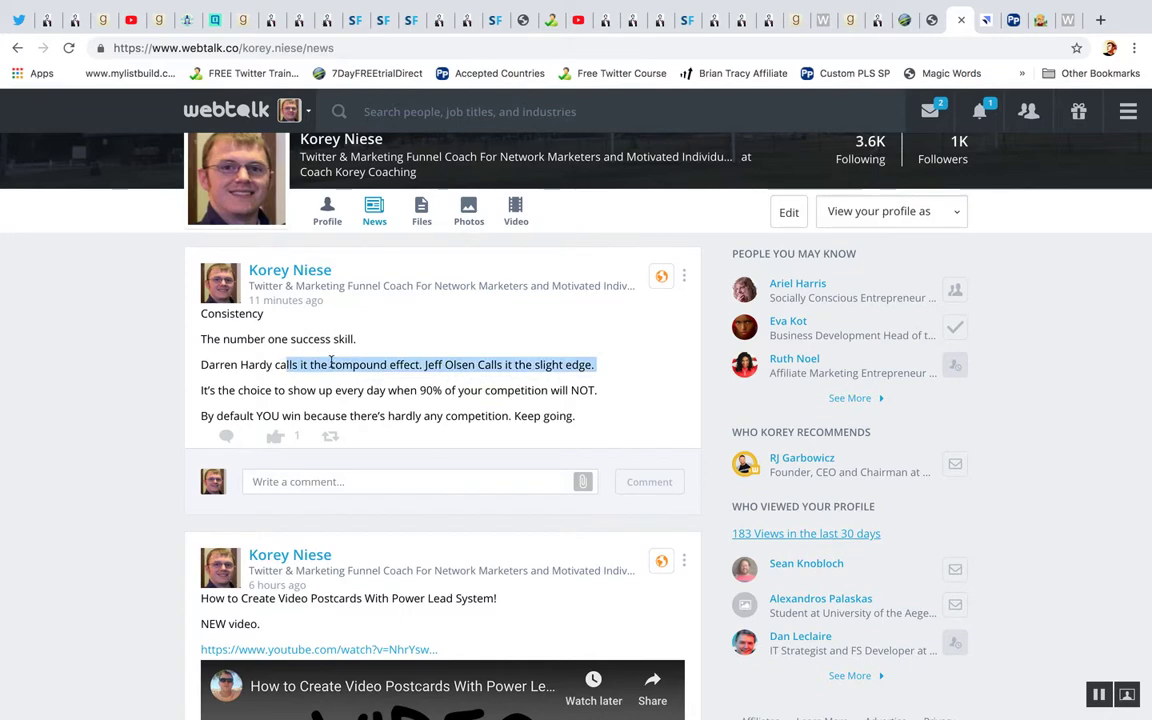
left_click(543, 332)
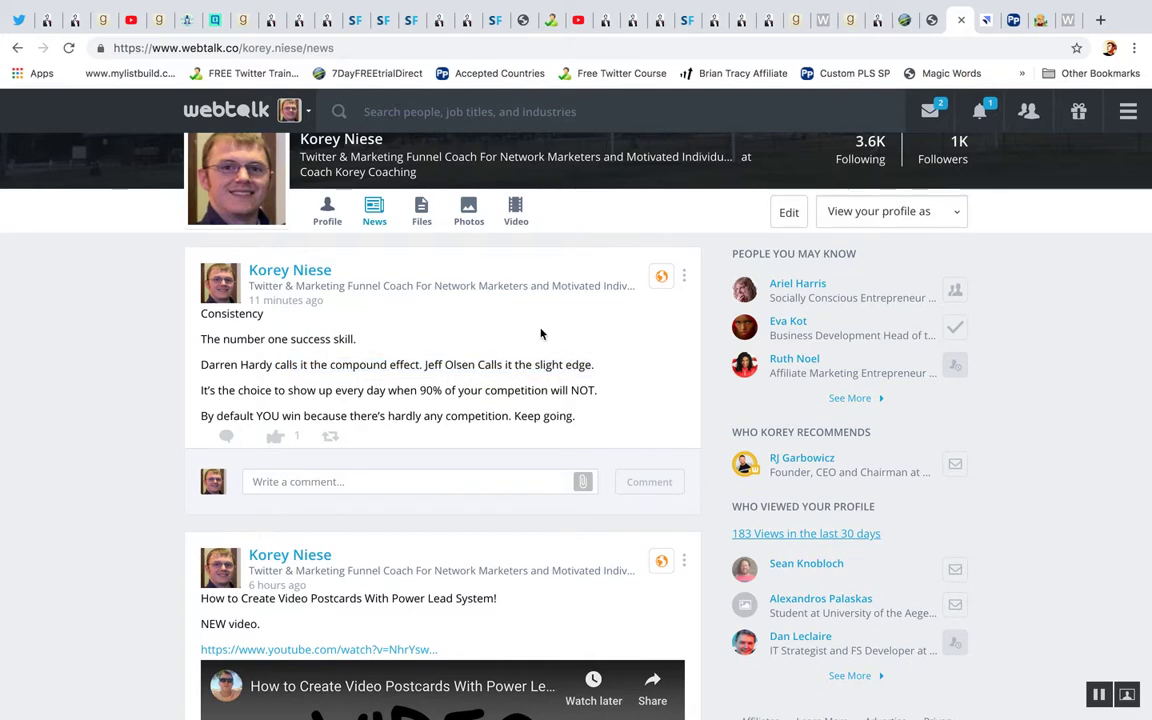
left_click(1100, 20)
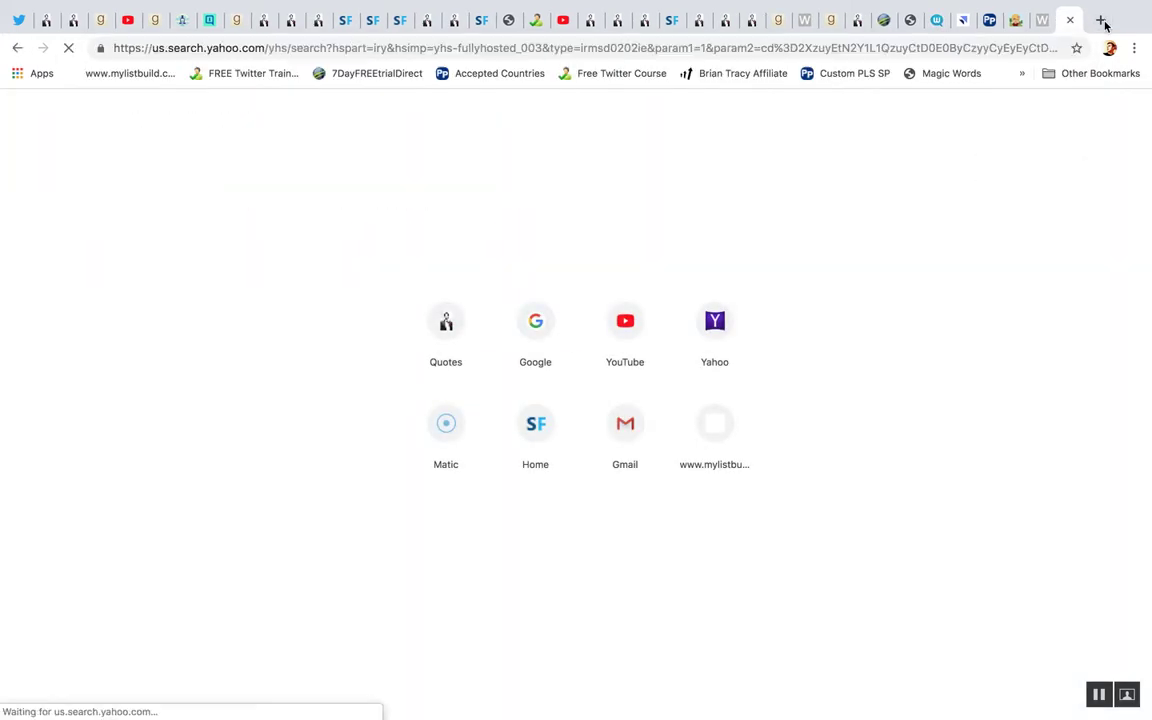
Go to bitly.com and log in with Facebook
type("l")
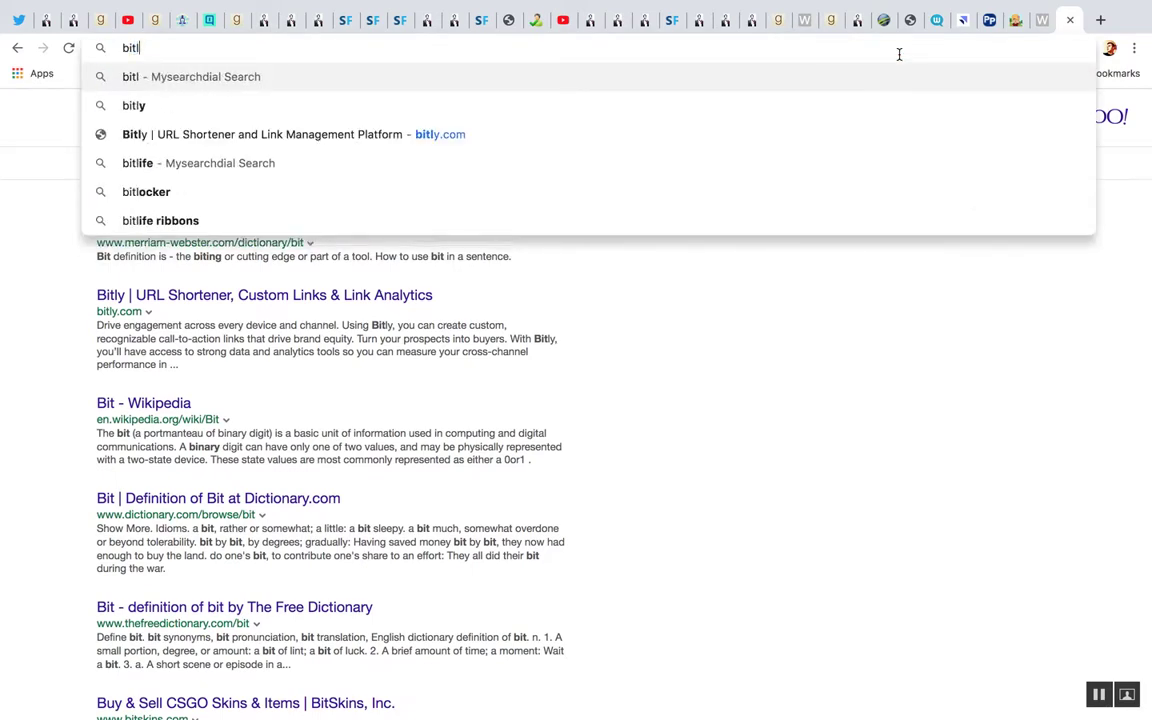
type("y.com")
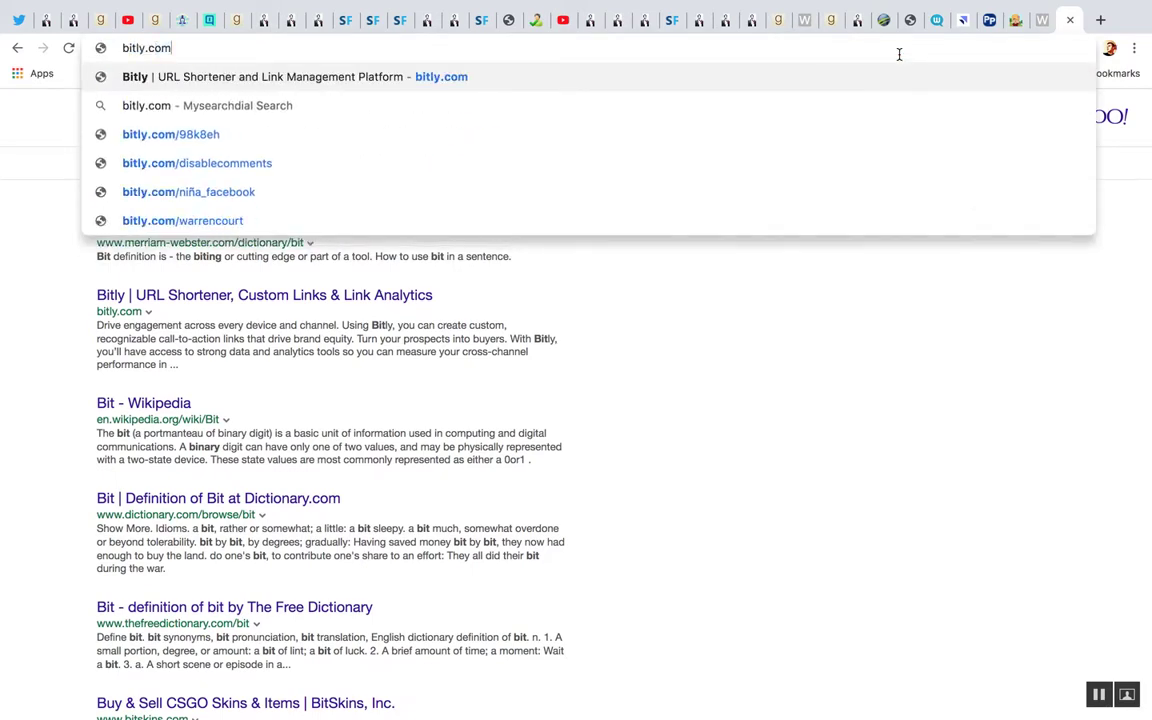
key("Return")
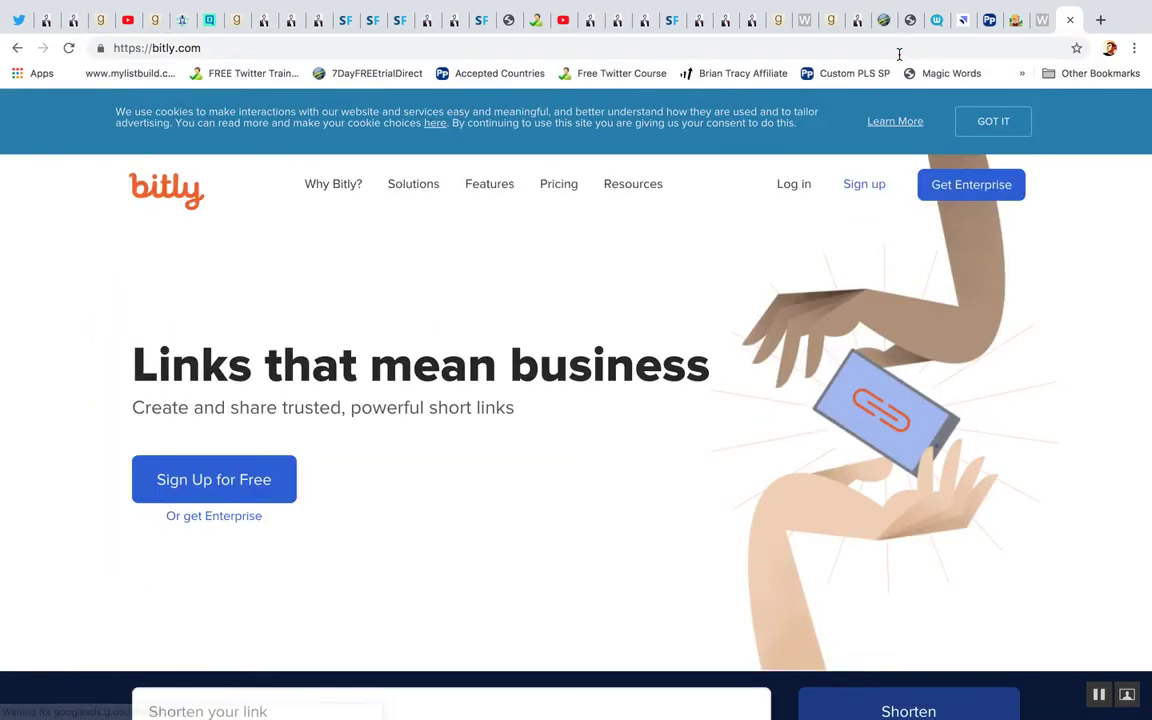
left_click(792, 190)
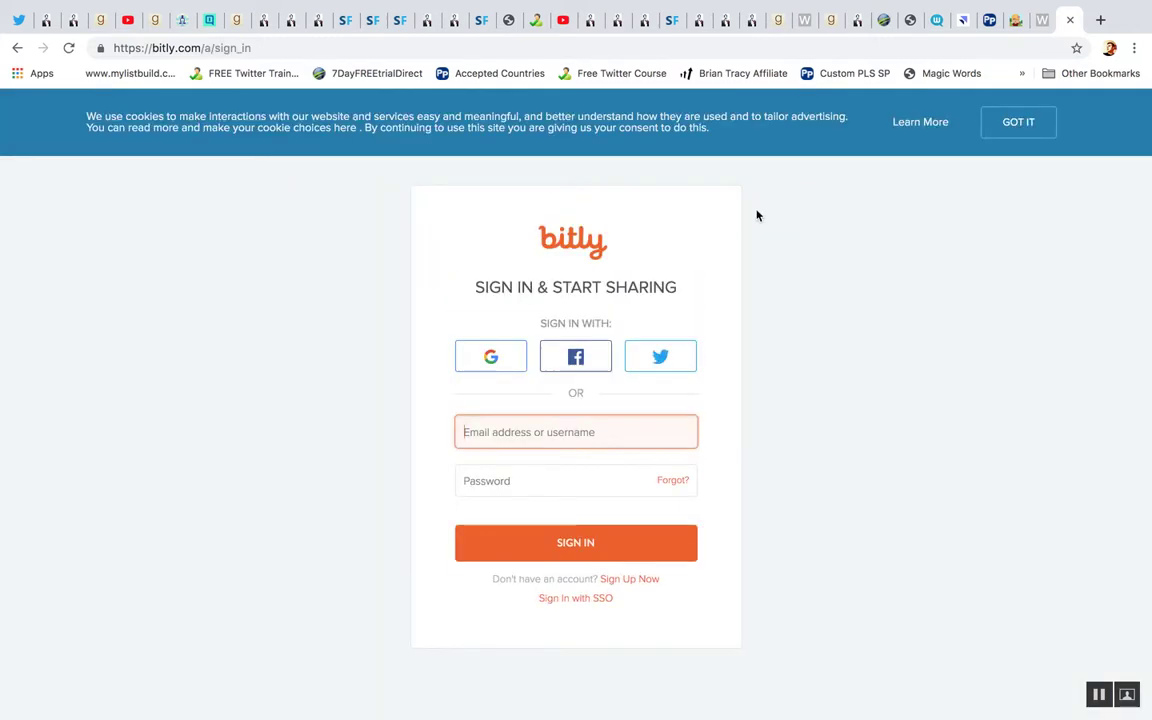
left_click(586, 357)
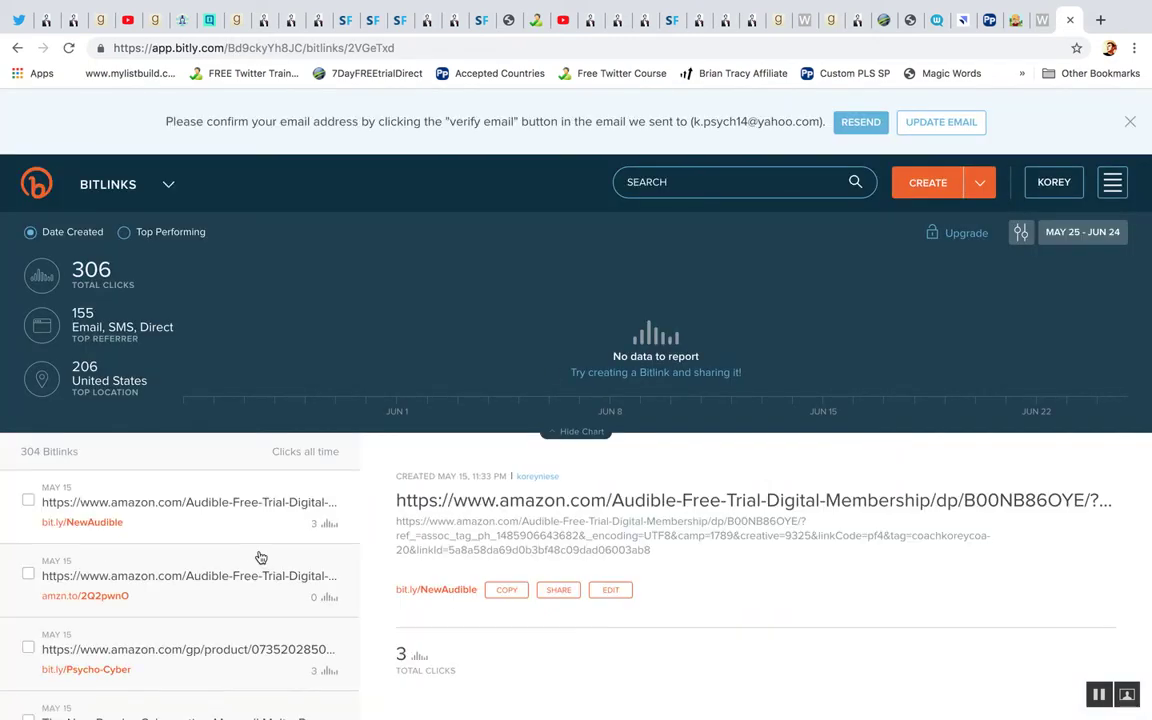
Scroll through the saved Bitlinks list
scroll(260, 555, "down", 3)
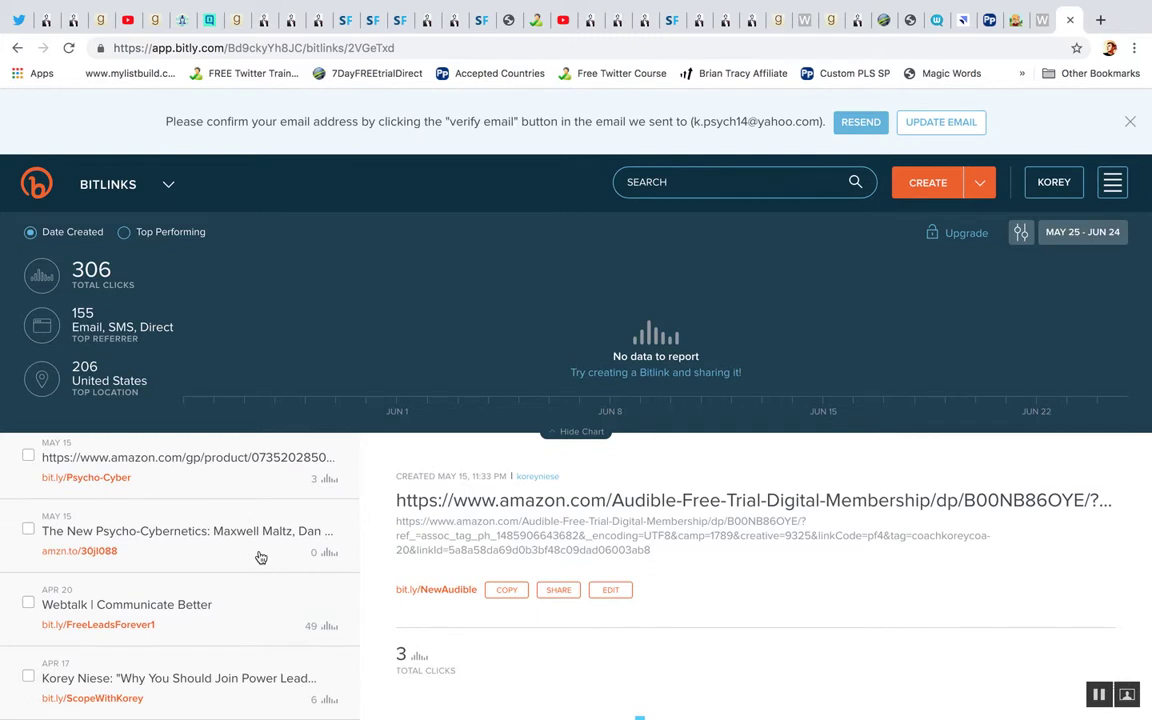
scroll(260, 557, "down", 3)
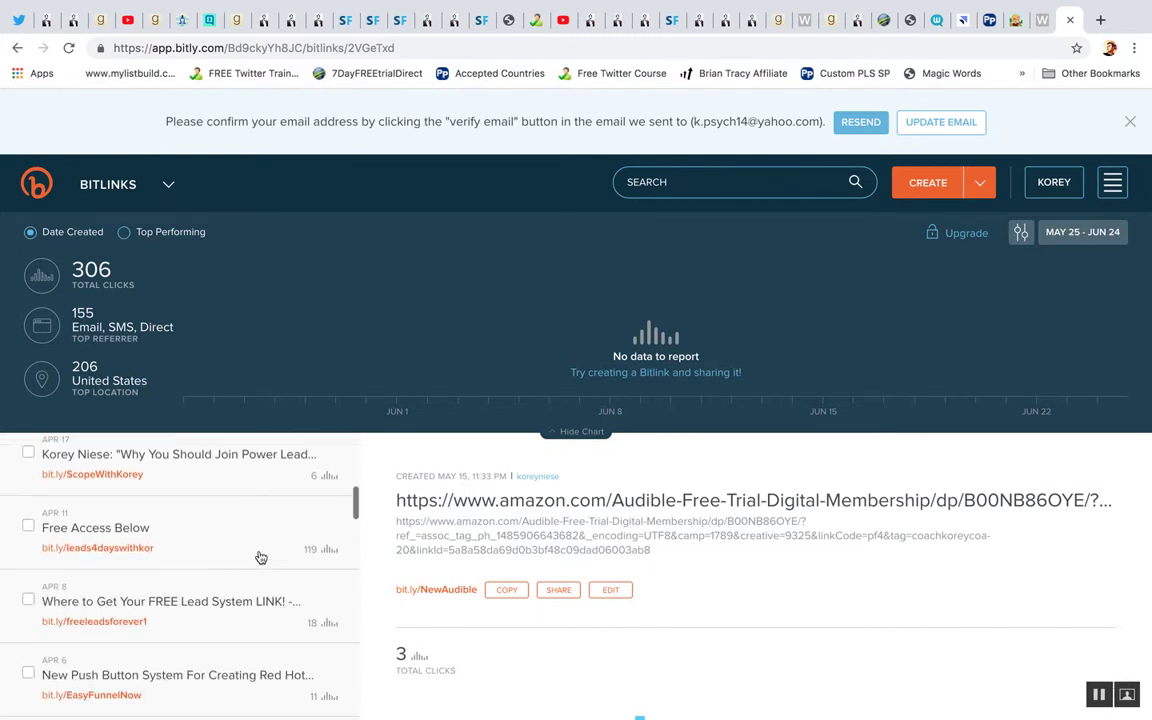
scroll(260, 557, "down", 3)
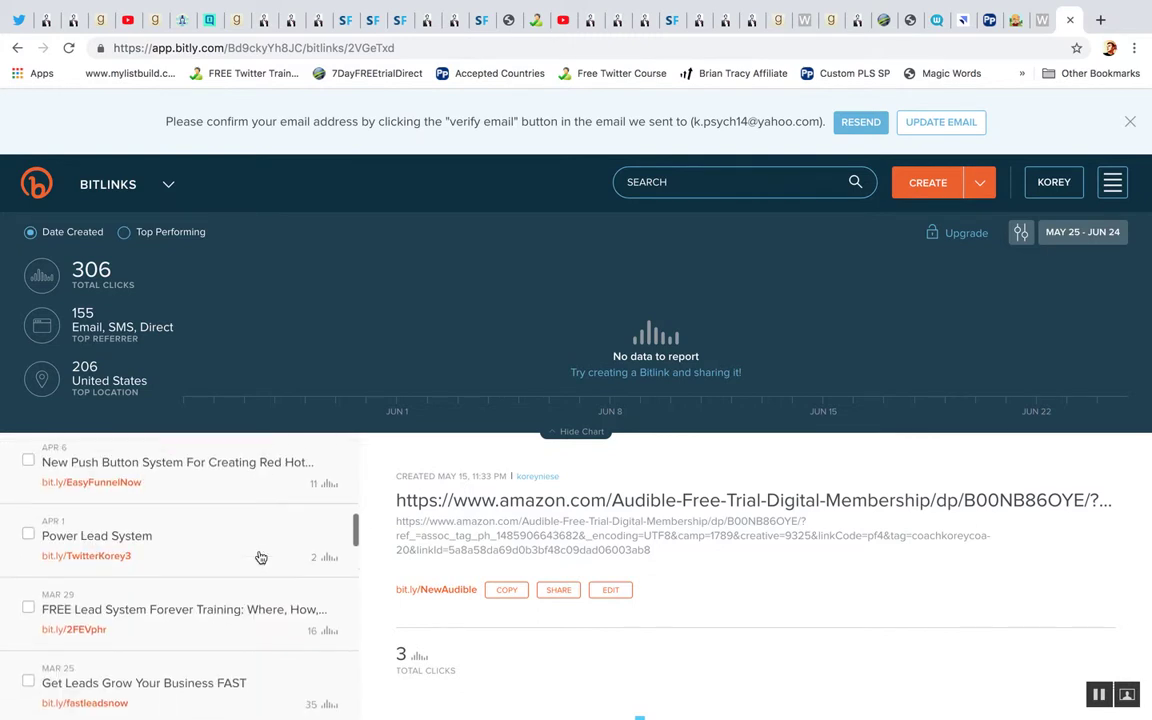
scroll(260, 557, "down", 4)
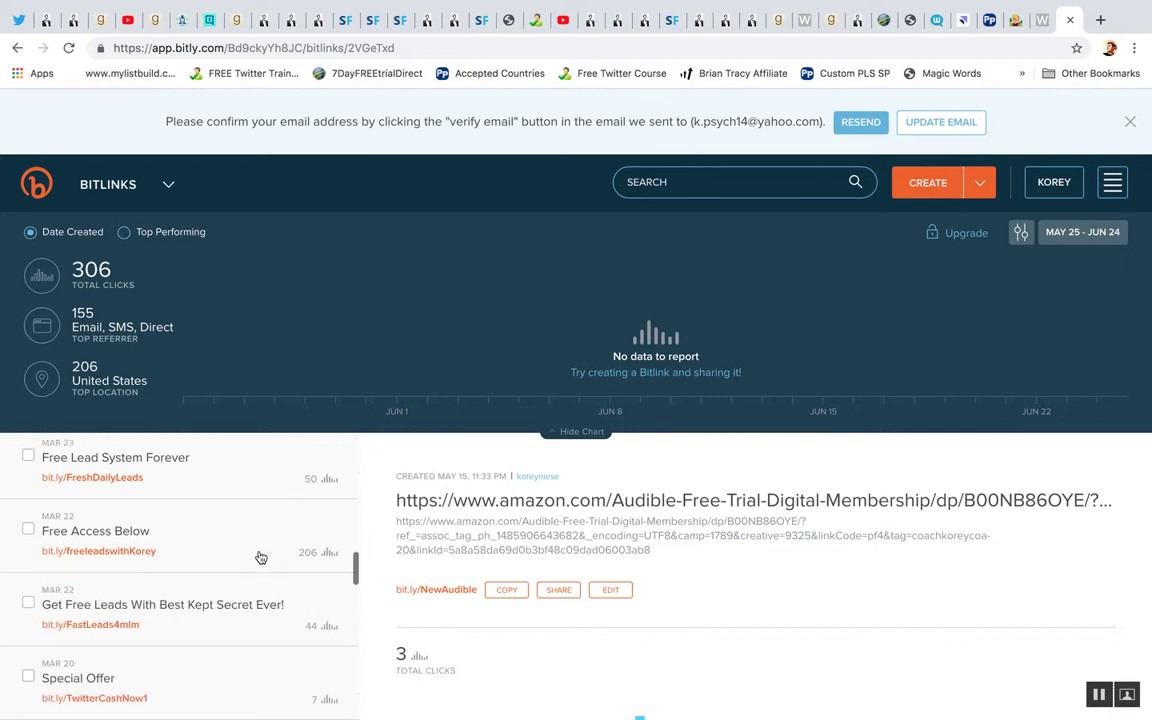
scroll(260, 557, "down", 1)
scroll(260, 557, "up", 5)
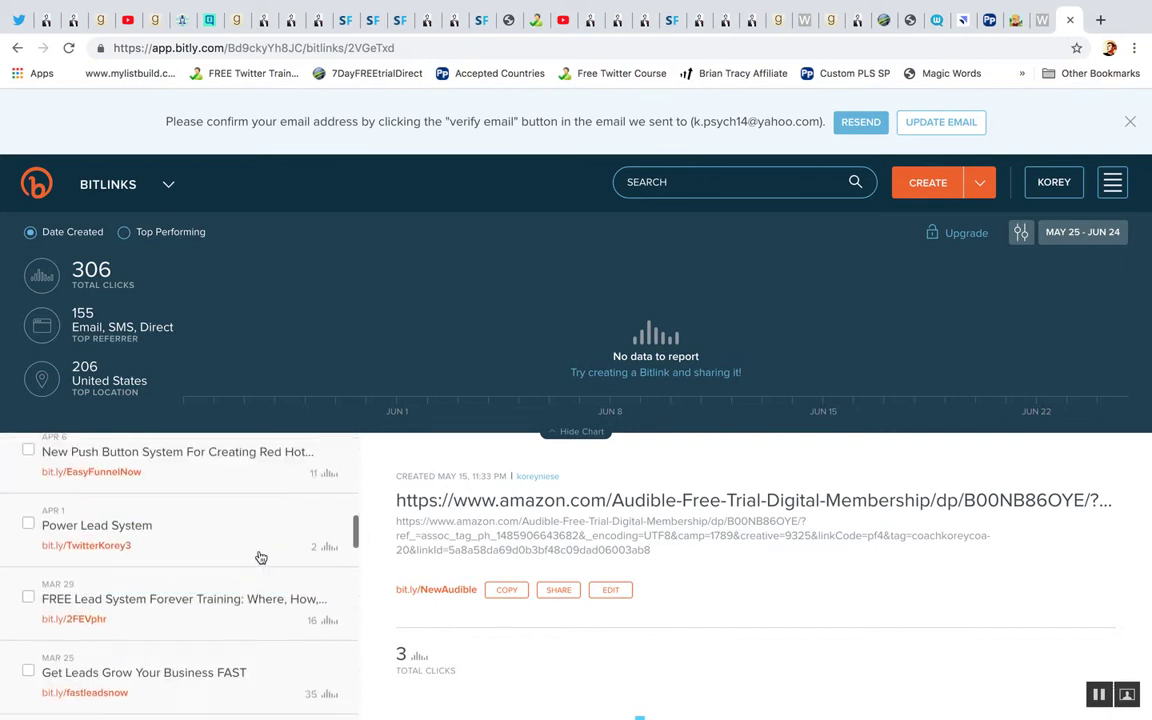
scroll(260, 557, "up", 5)
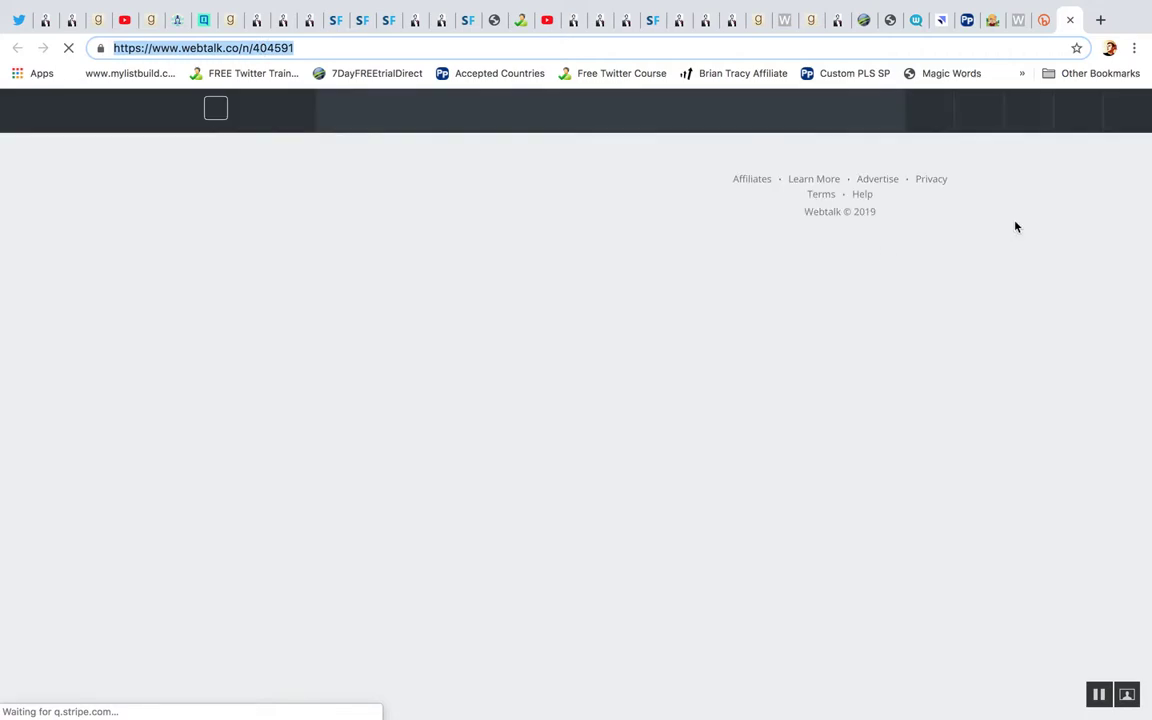
Check the Webtalk post's leadsfordayswithkorey landing page, close both tabs, and copy bit.ly/FreeLeadsForever1
left_click(684, 189)
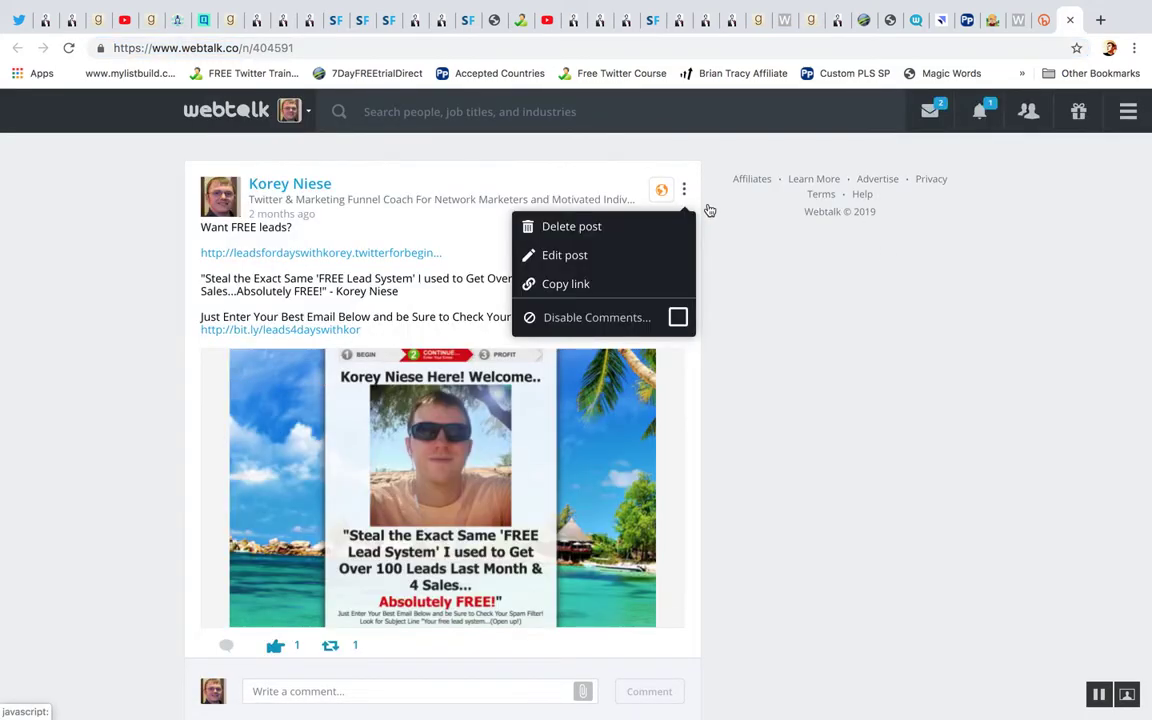
left_click(633, 142)
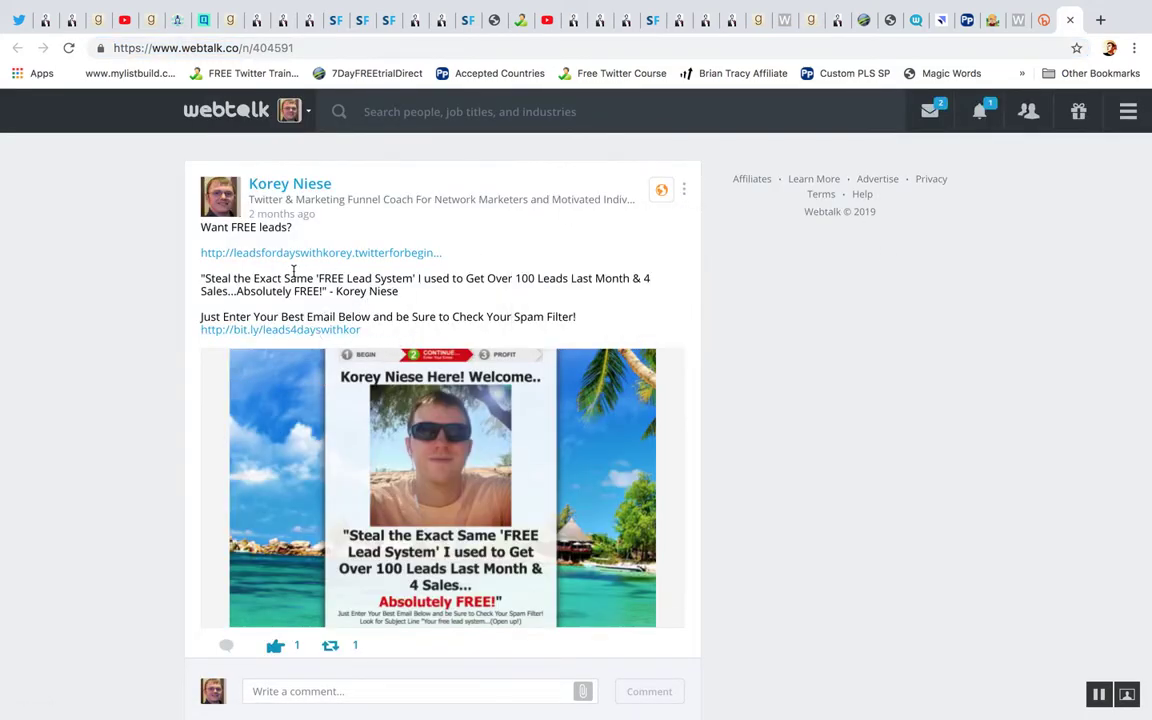
triple_click(555, 316)
left_click(296, 232)
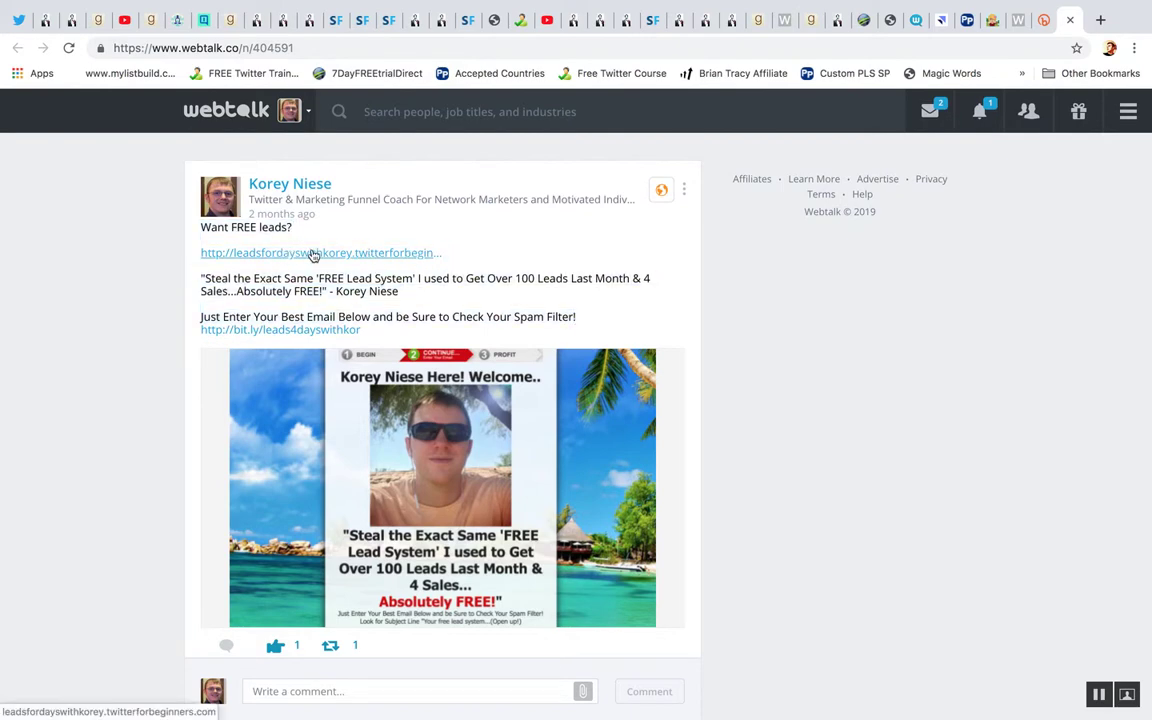
left_click(327, 259)
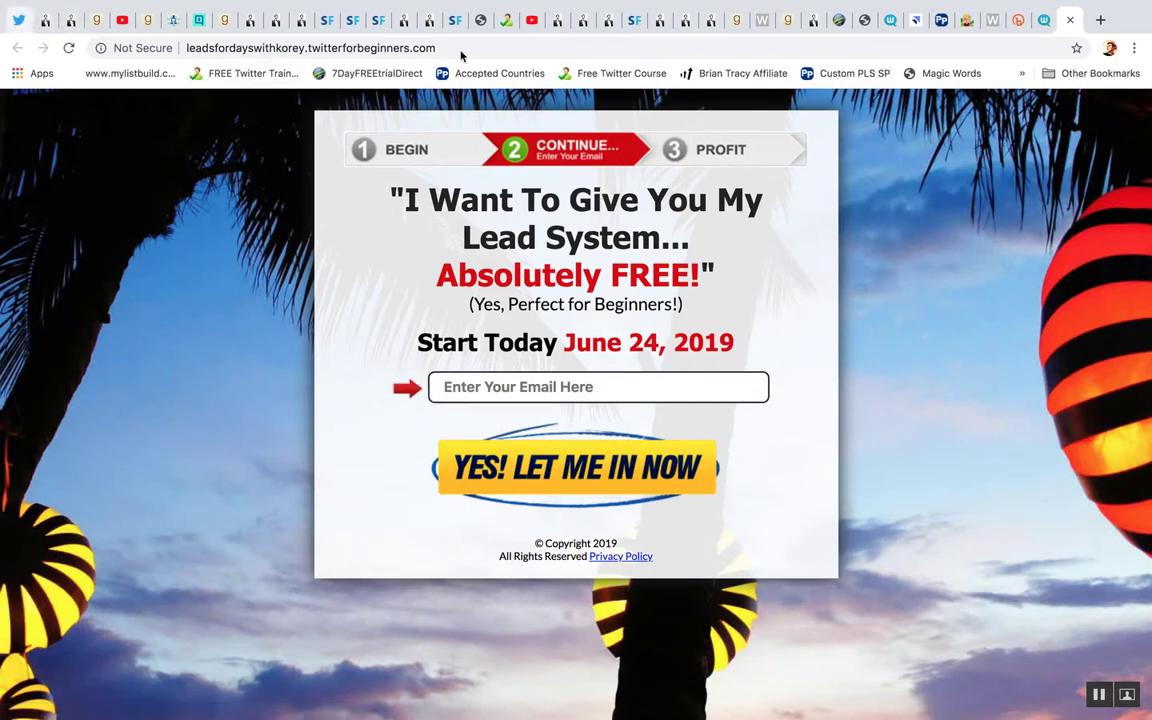
key("super+w")
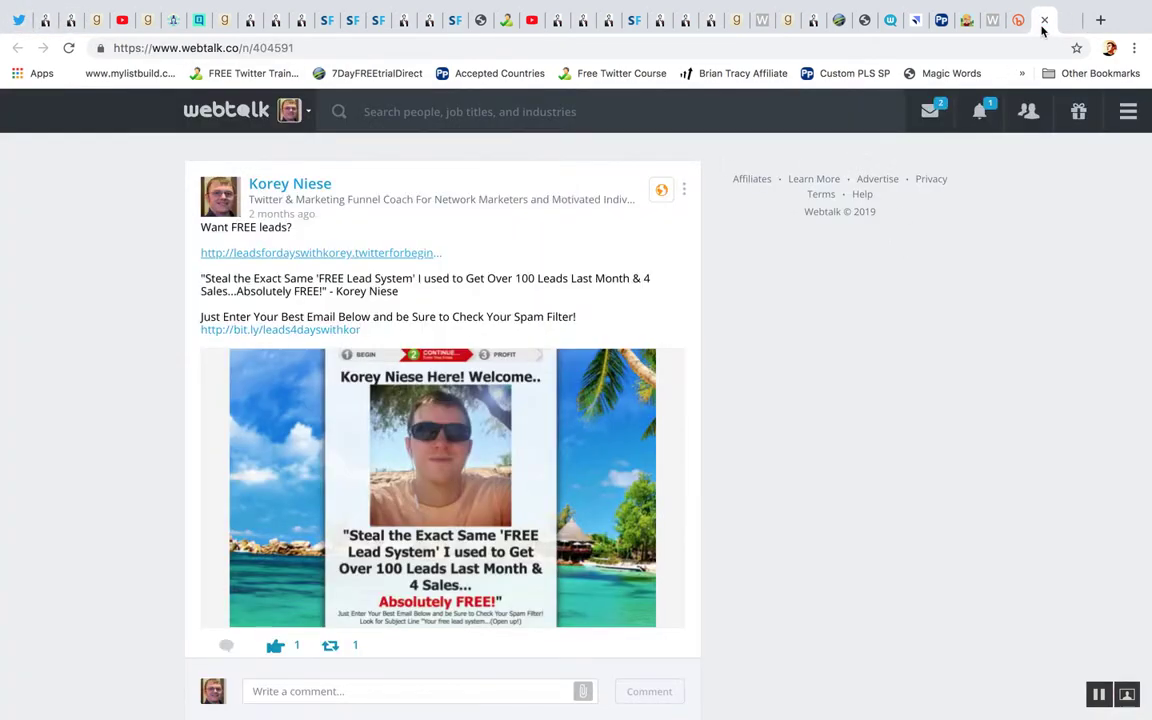
left_click(1042, 26)
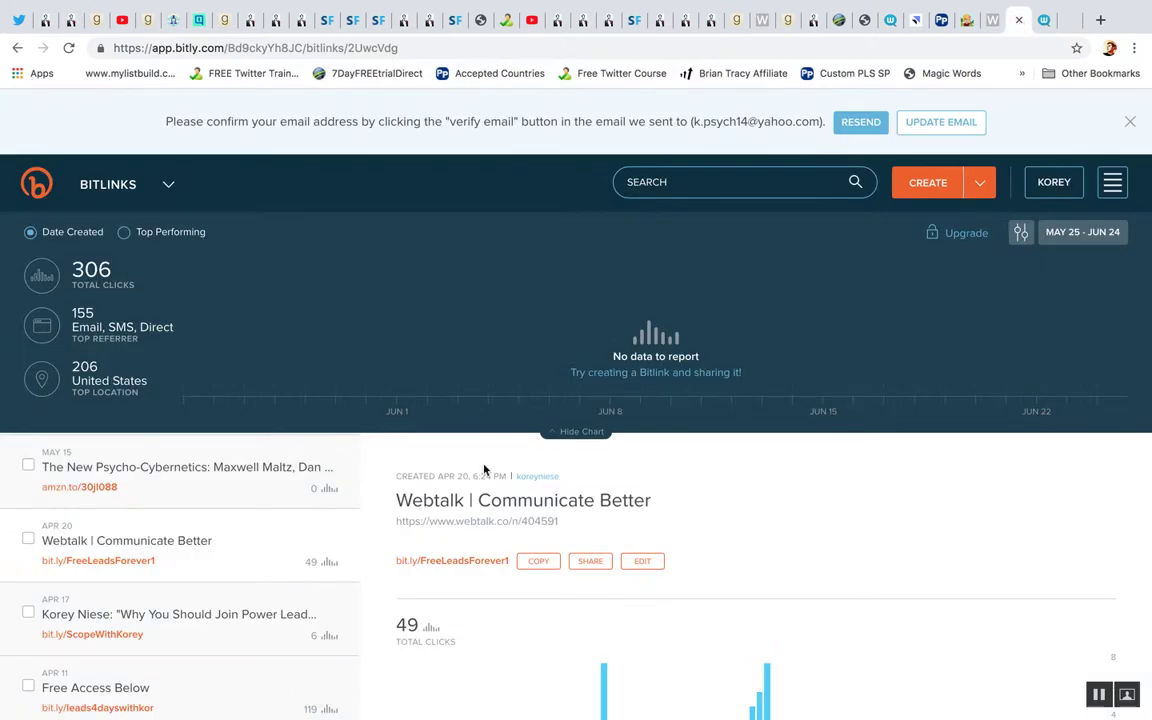
left_click(539, 564)
Compose 'Want FREE leads?' with the bit.ly/FreeLeadsForever1 link and suggested image, and Share Now
left_click(920, 22)
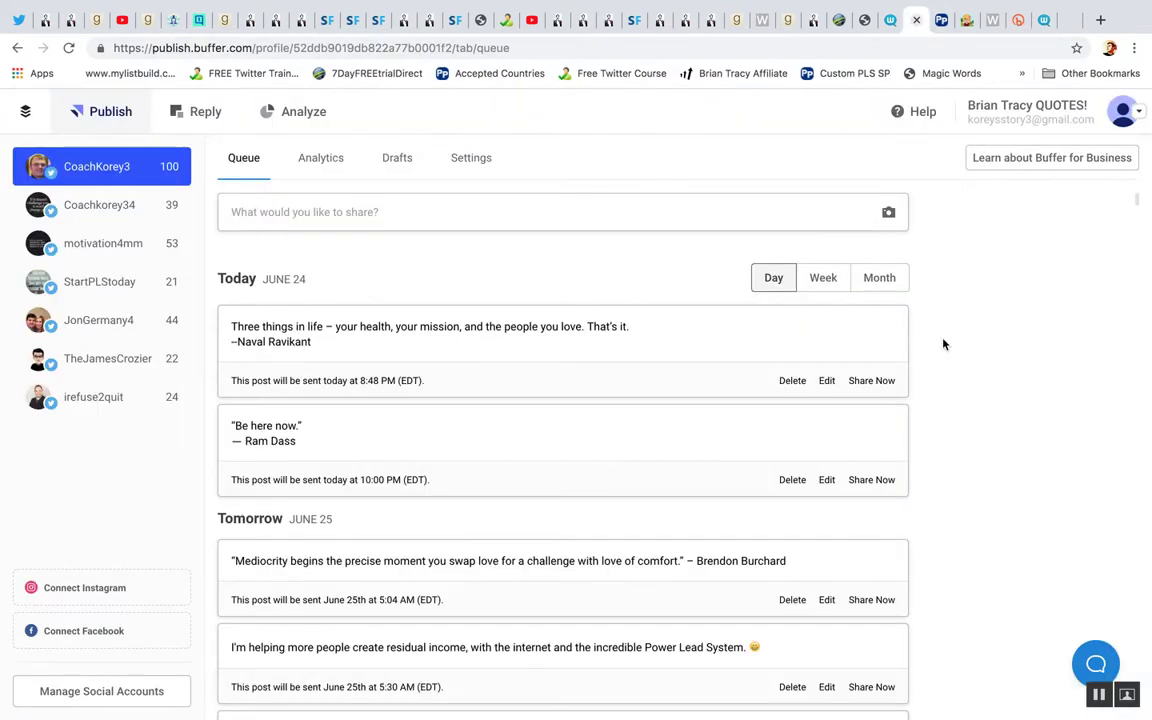
left_click(549, 210)
type("Want FREE leads?")
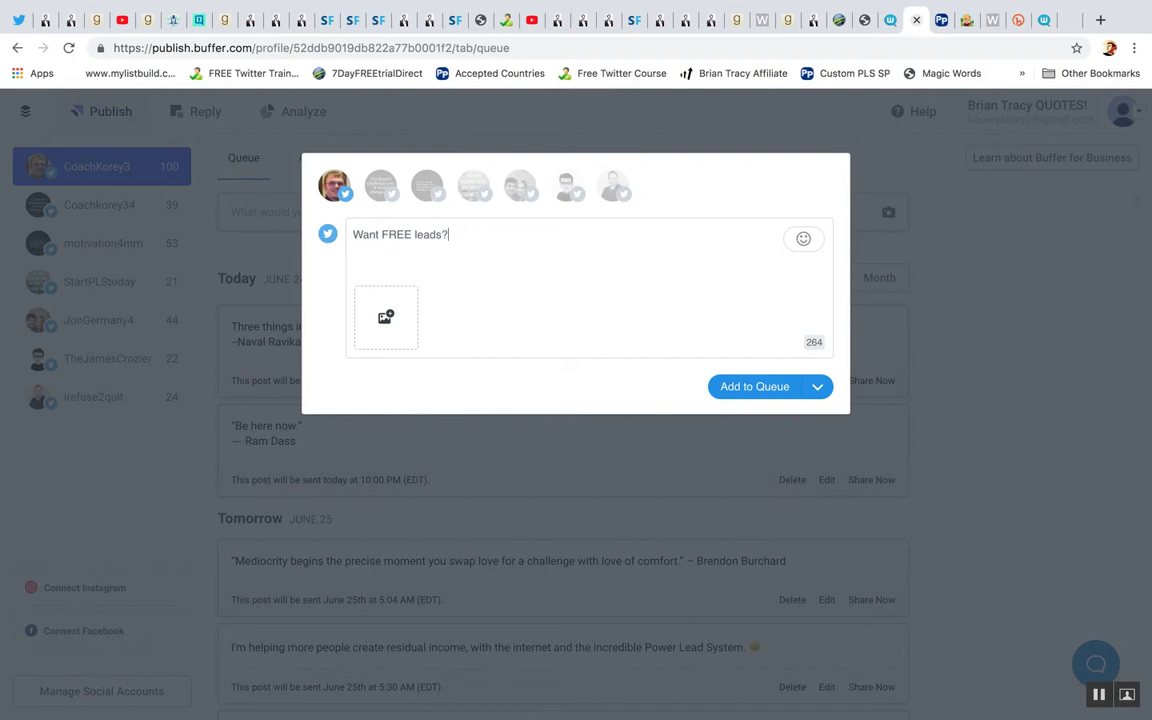
key("Return")
key("Return")
key("BackSpace")
key("Return")
key("ctrl+v")
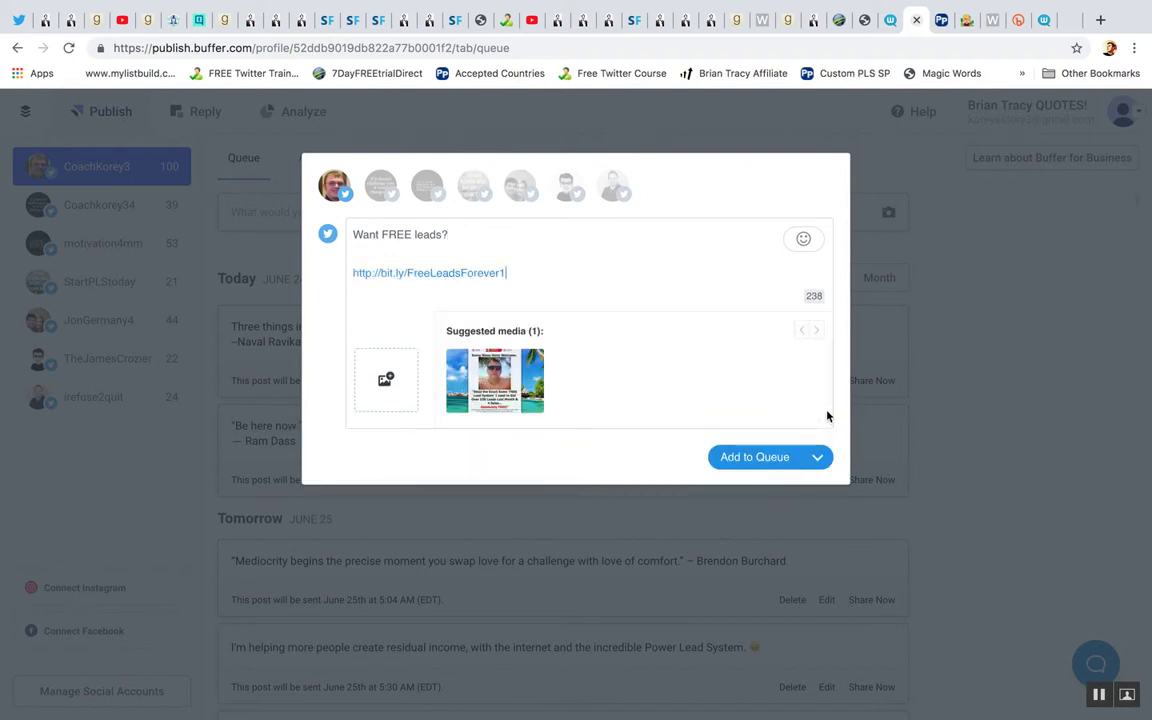
left_click(495, 380)
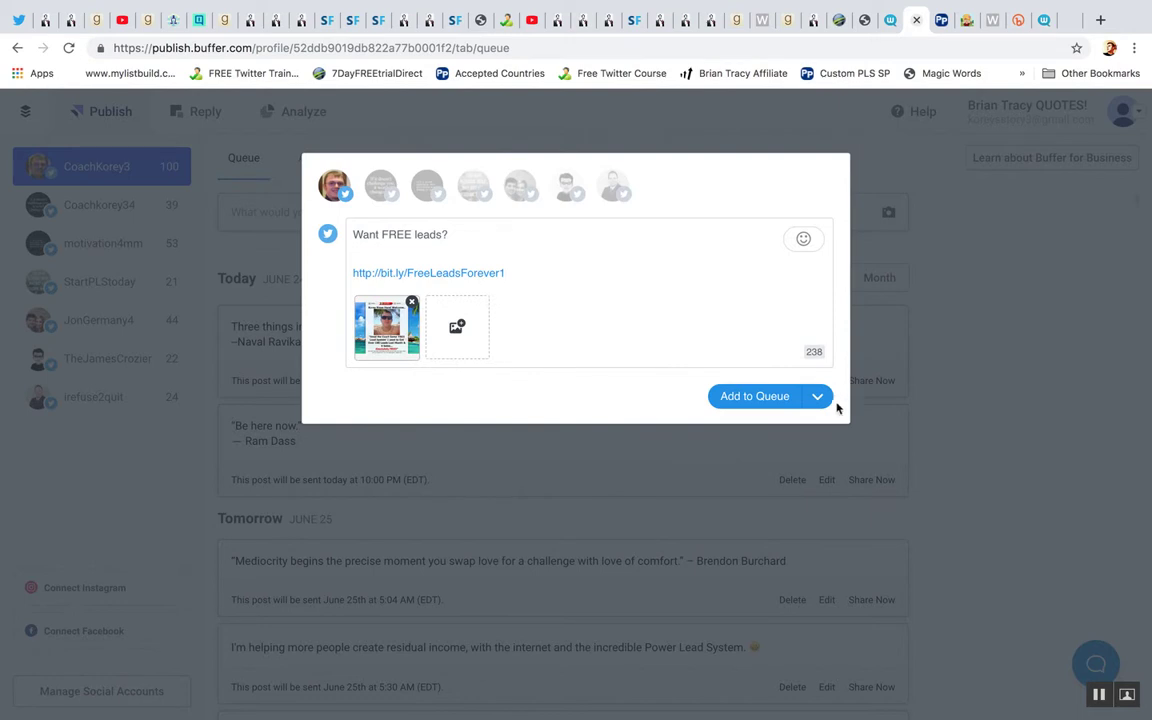
left_click(818, 397)
left_click(780, 432)
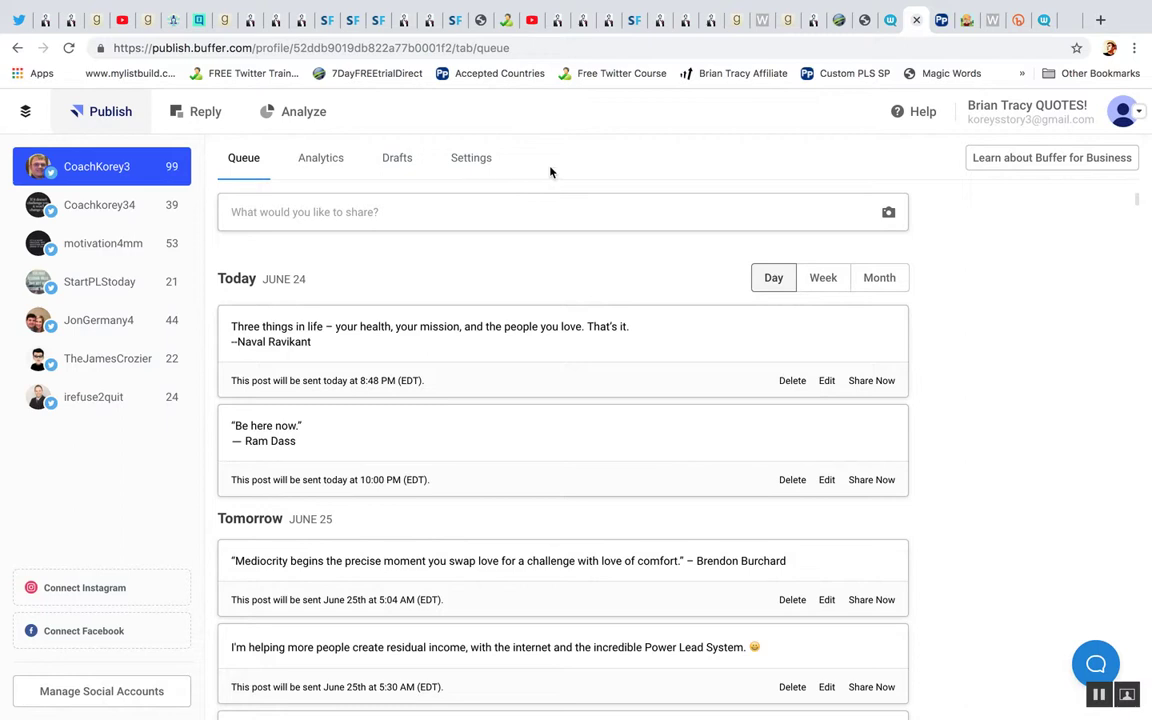
Open Settings > Posting Schedule, scroll the weekday time slots, then return to the queue
left_click(487, 158)
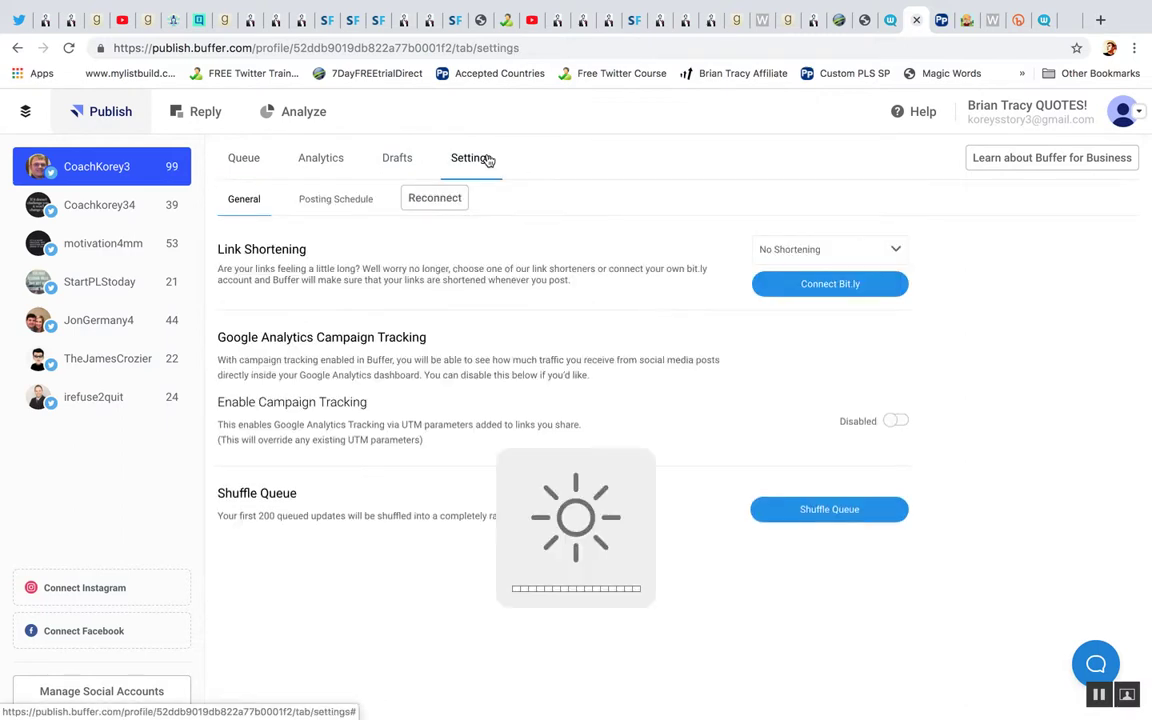
left_click(345, 200)
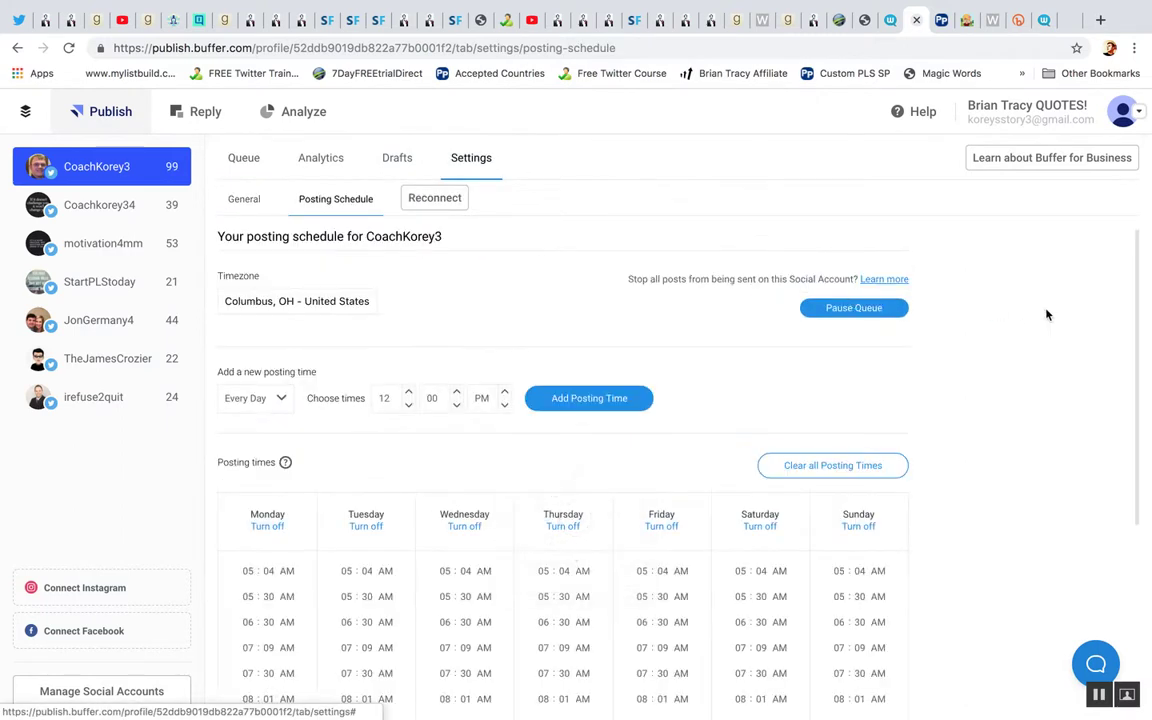
scroll(1049, 314, "down", 5)
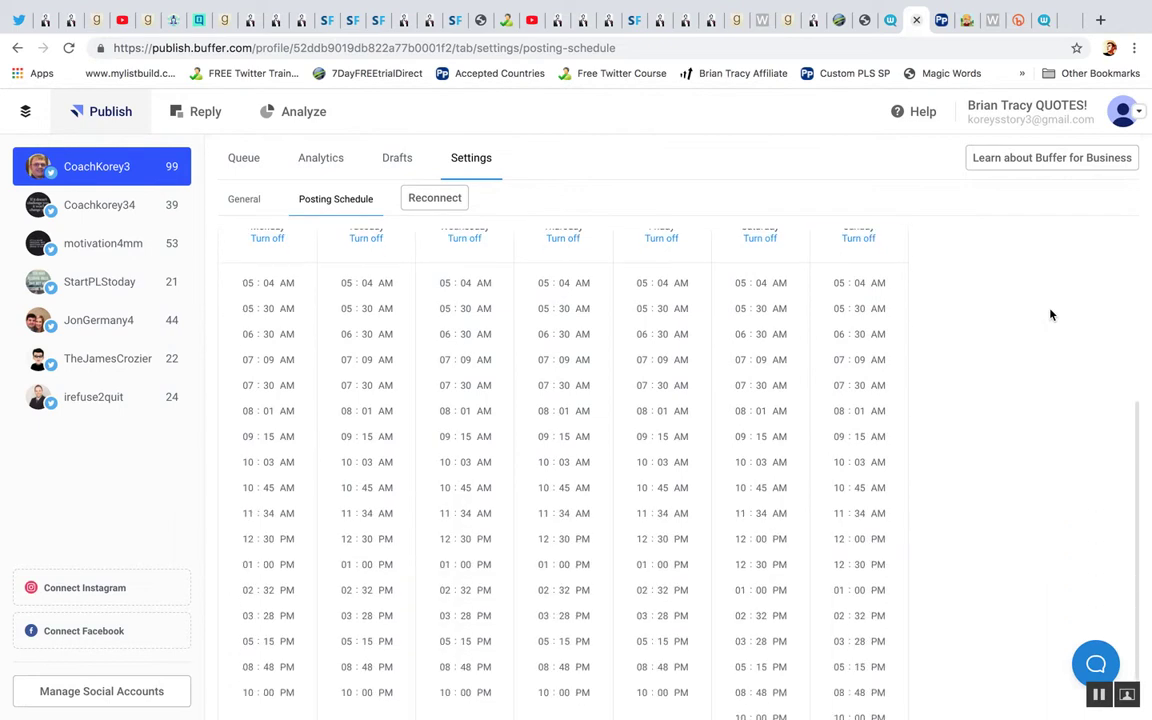
scroll(1050, 315, "down", 1)
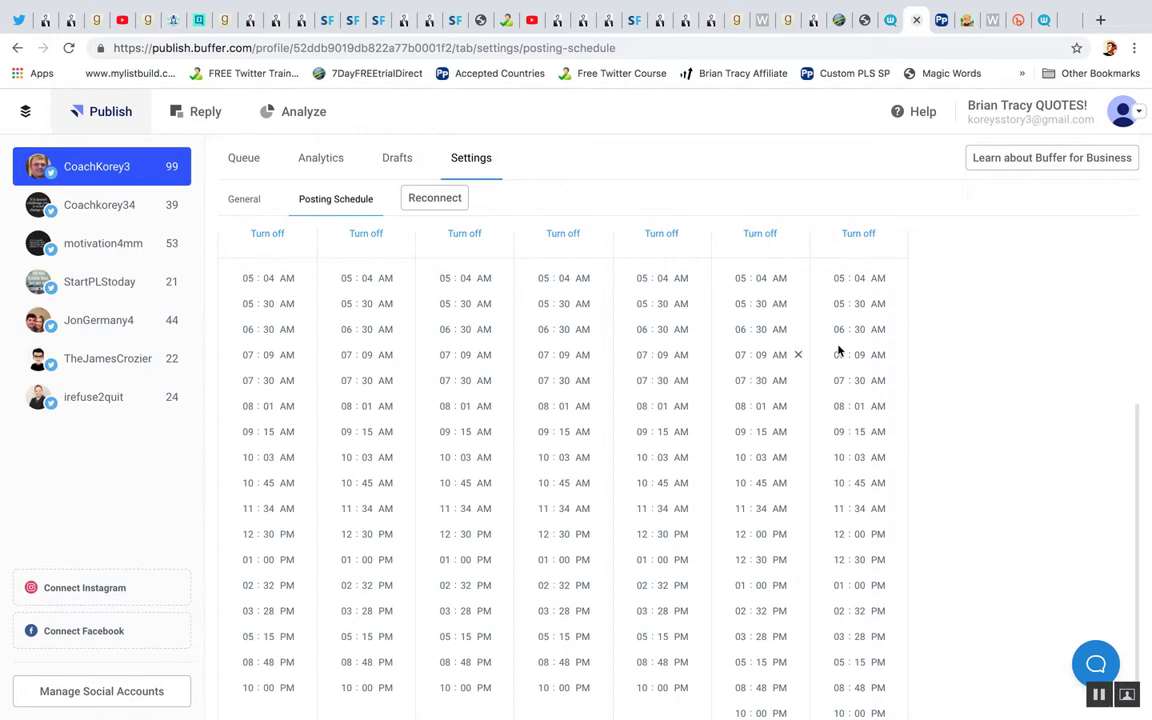
scroll(1013, 365, "up", 1)
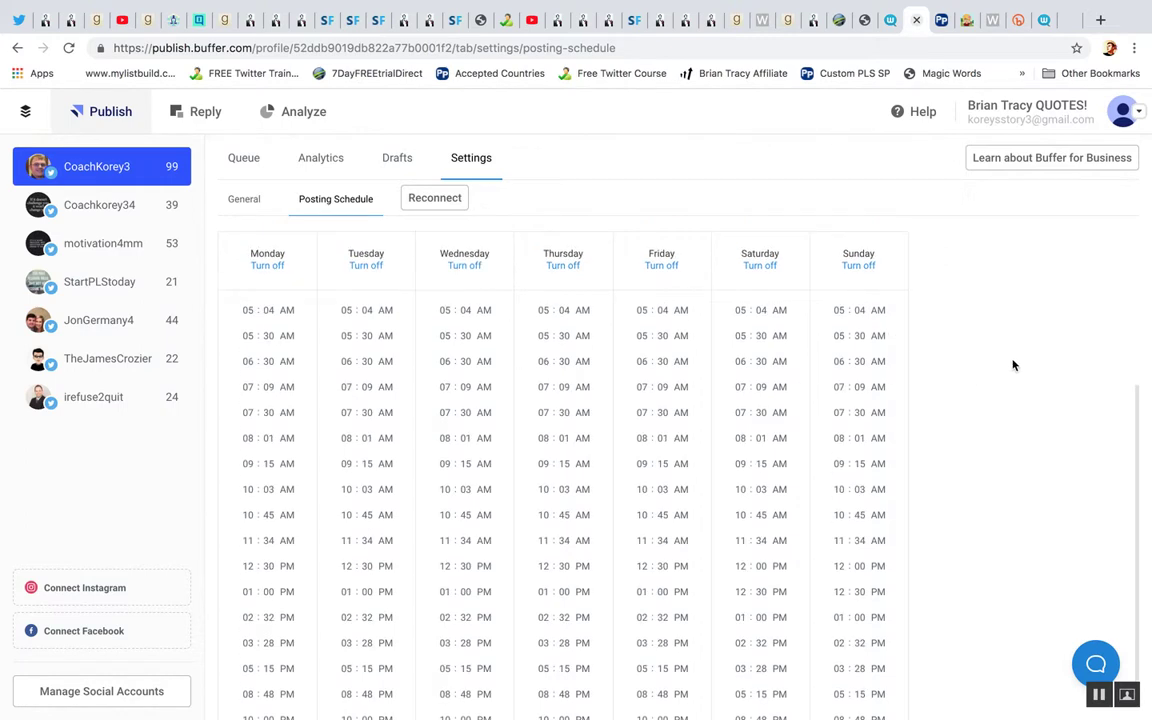
scroll(1013, 365, "up", 3)
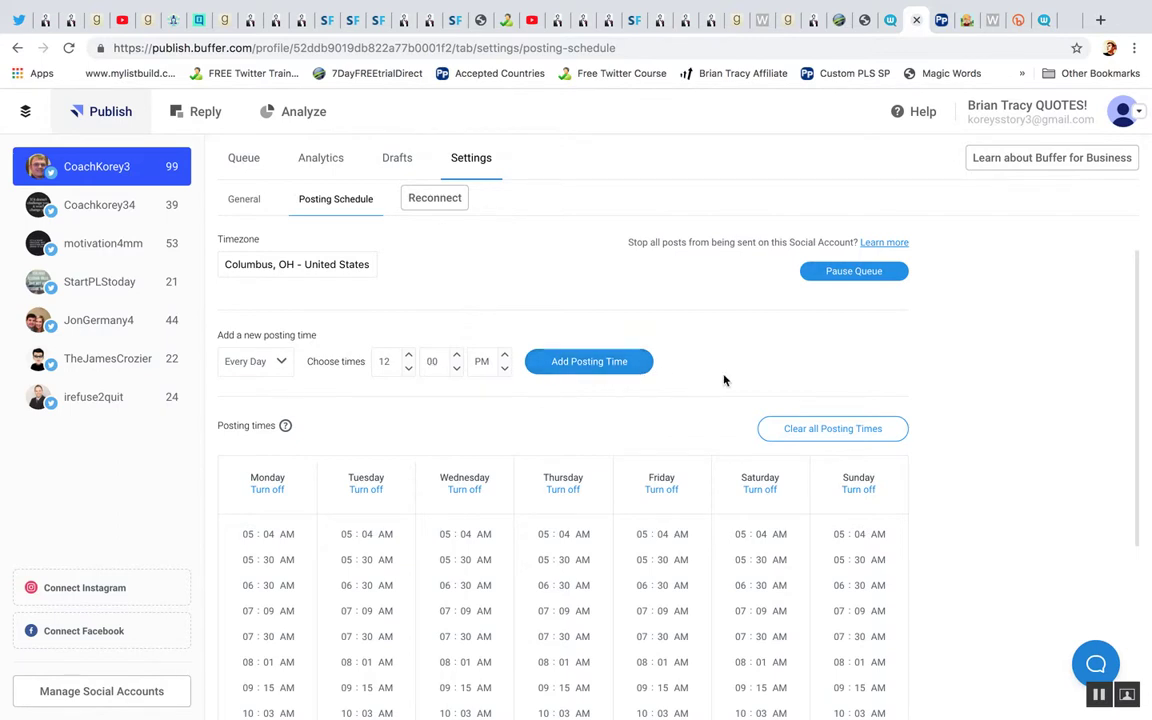
scroll(1053, 433, "up", 1)
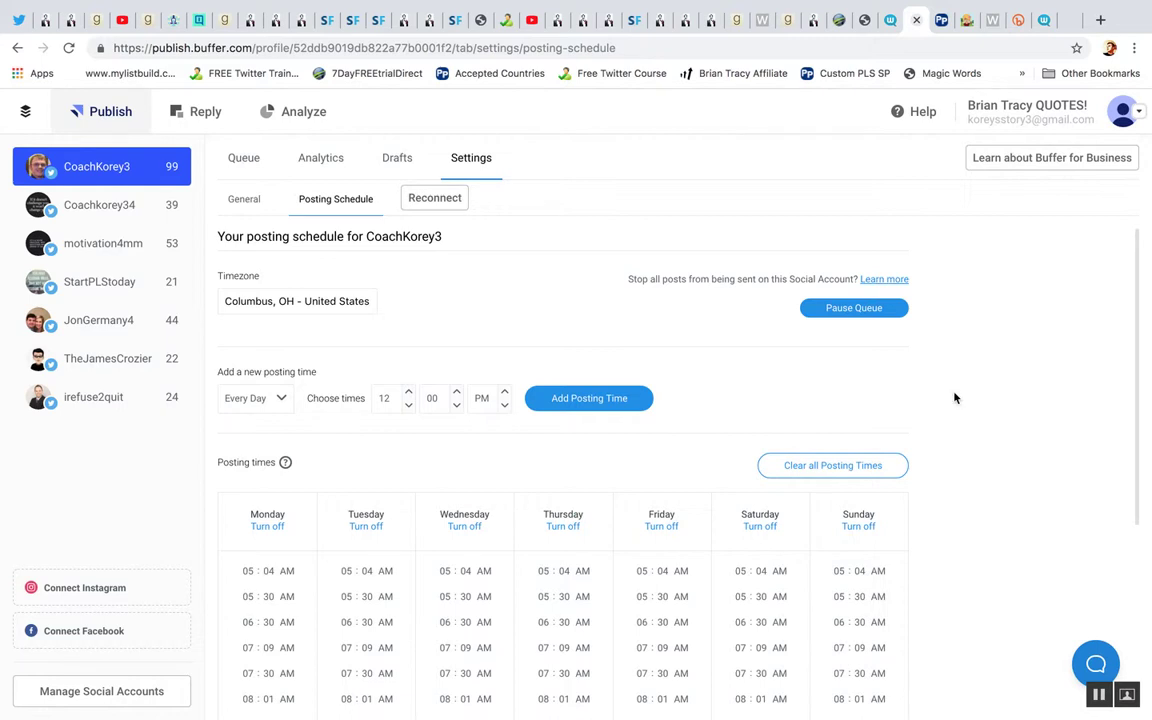
left_click(243, 157)
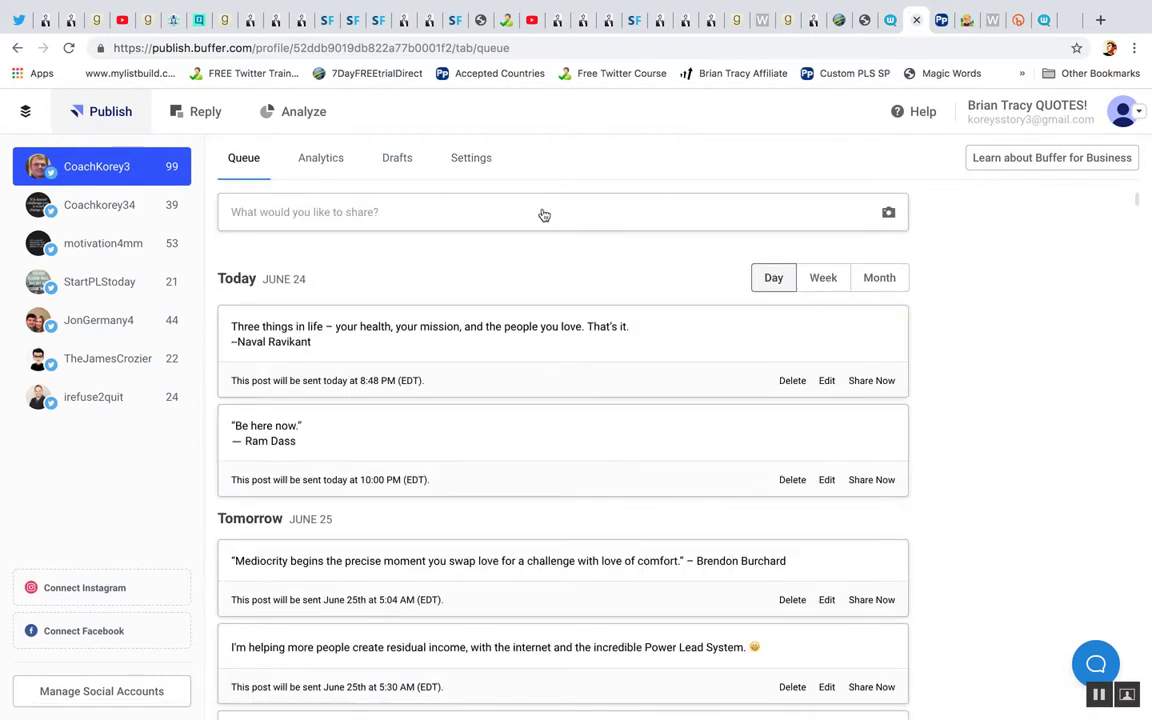
Copy quote 34, Maxwell Maltz on acting by self-image, from the succeedfeed page
scroll(1005, 337, "down", 1)
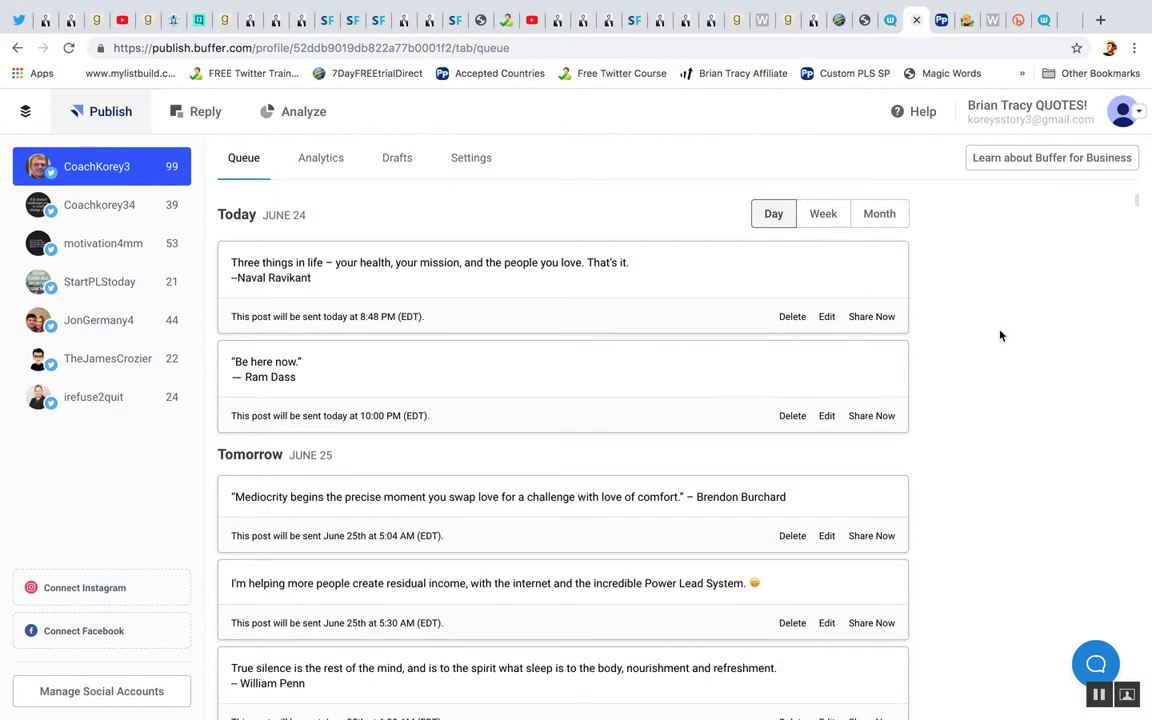
scroll(466, 222, "up", 1)
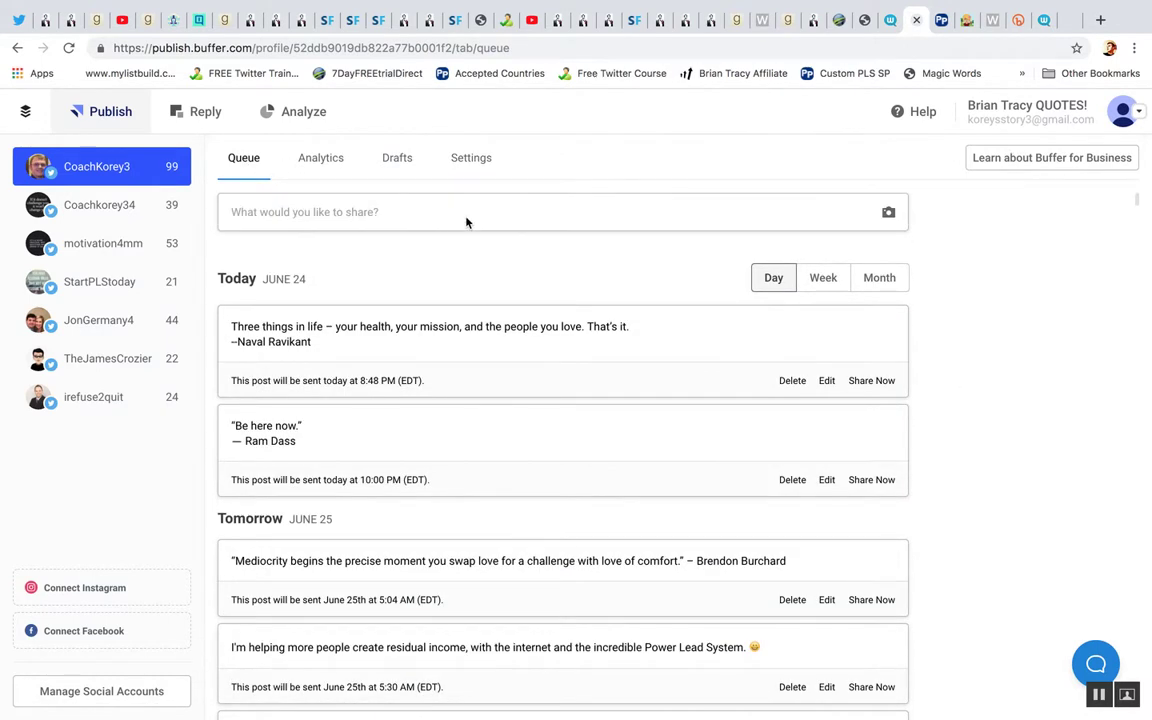
left_click(452, 20)
triple_click(448, 293)
key("ctrl+c")
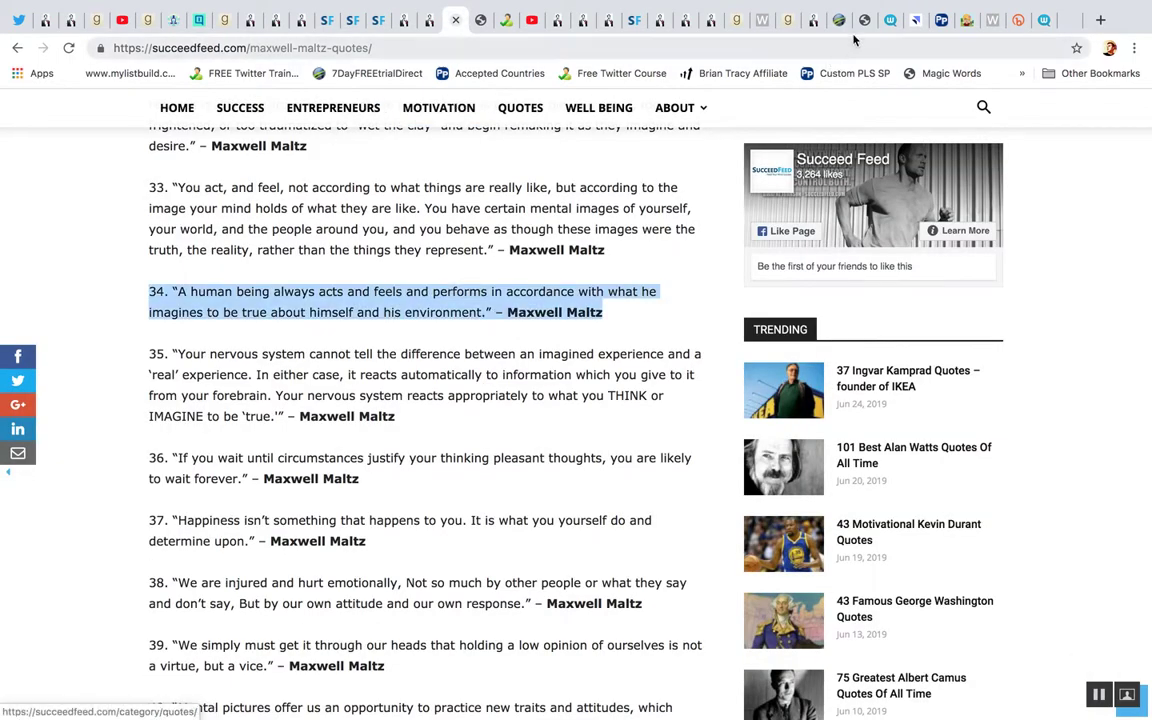
Paste the Maltz quote into a new CoachKorey3 post, remove its '34. ' prefix, and choose custom scheduling
left_click(916, 20)
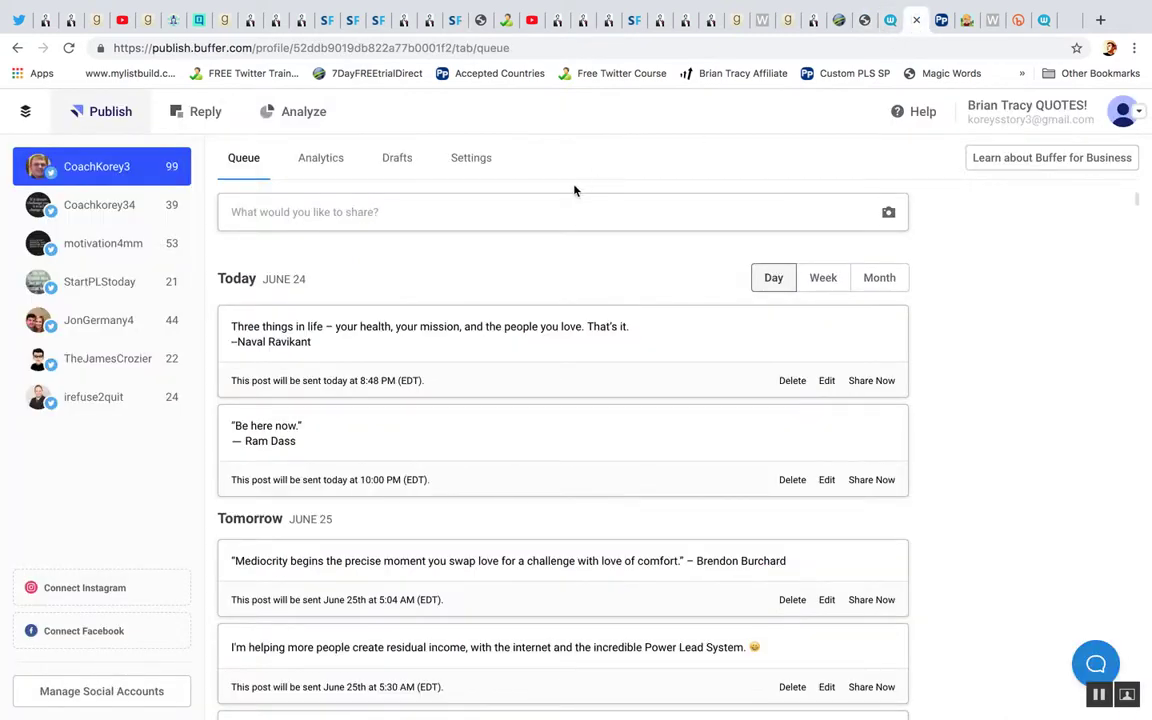
left_click(507, 224)
key("ctrl+v")
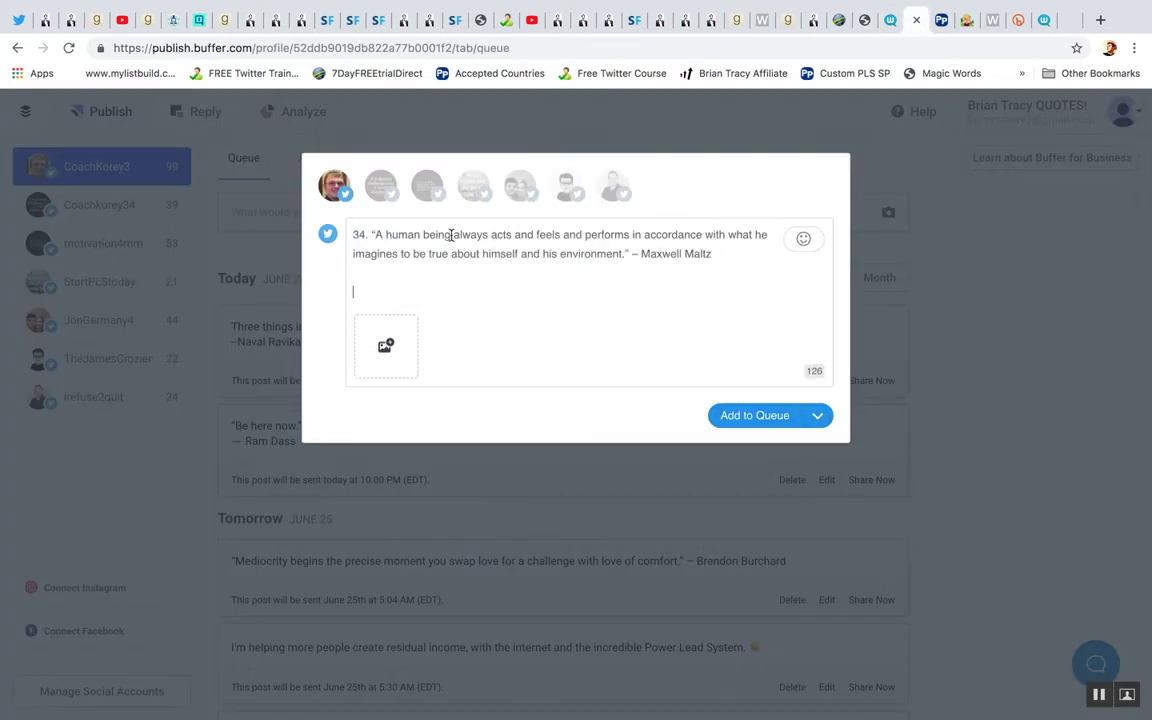
left_click_drag(370, 235, 351, 235)
key("BackSpace")
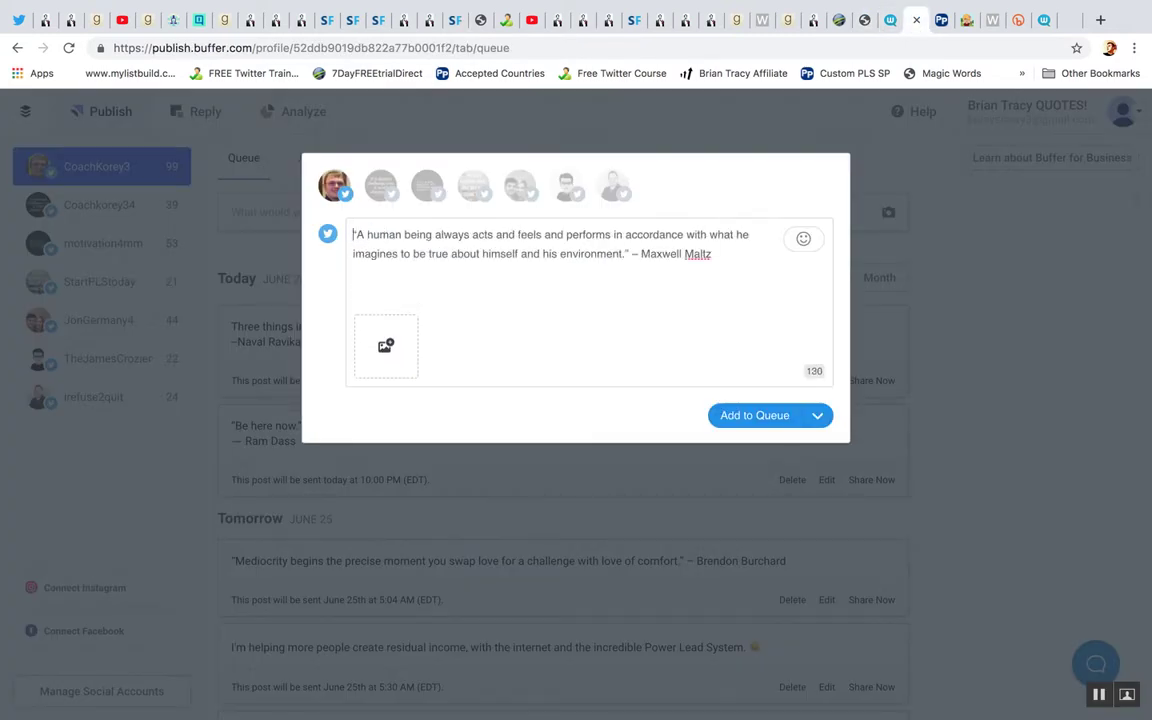
left_click(817, 415)
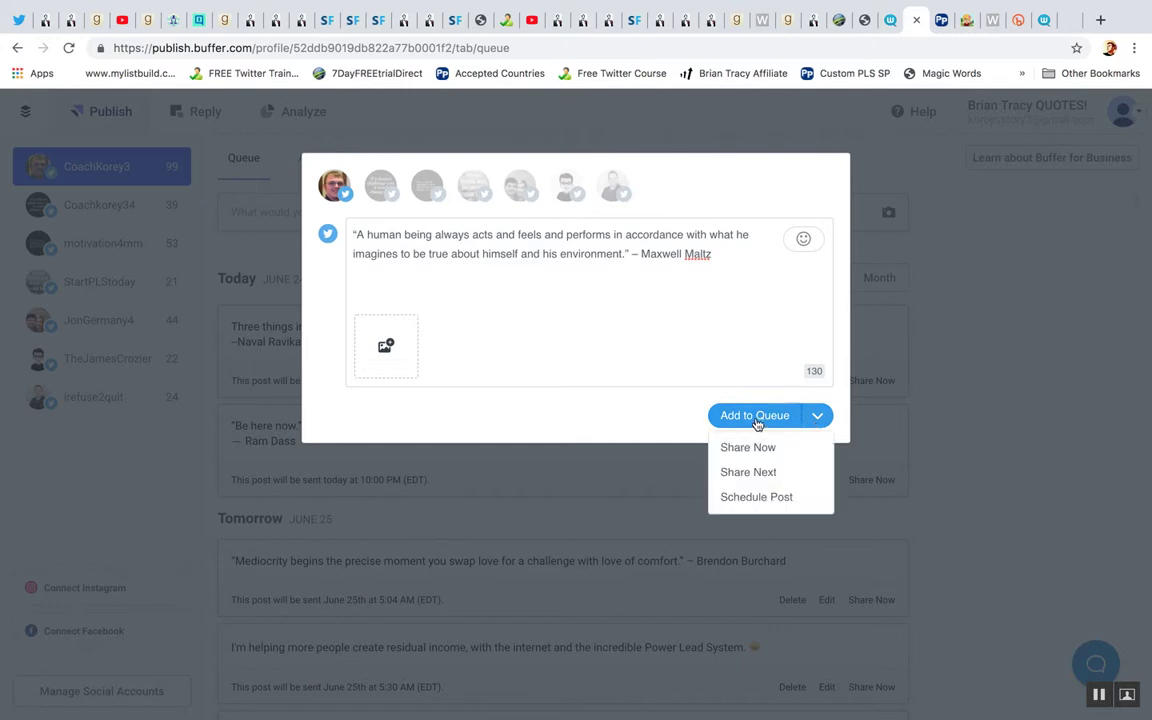
left_click(758, 497)
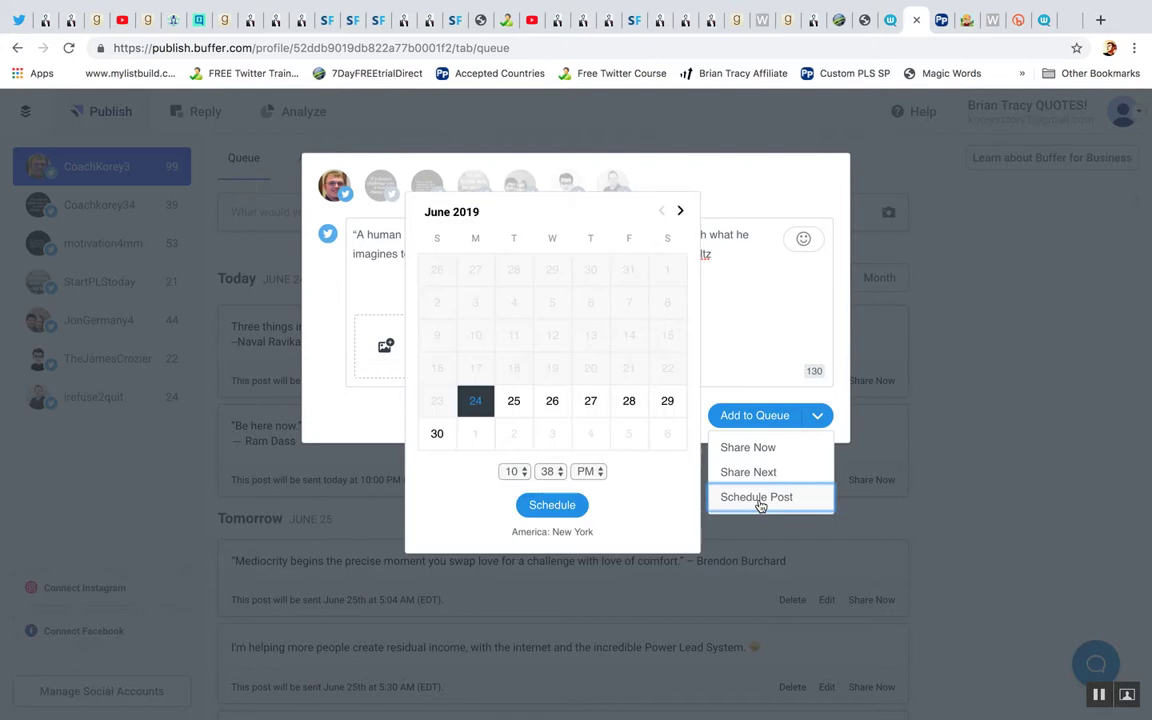
Schedule the Maltz quote post for June 28 at 06 AM
left_click(628, 403)
left_click(588, 471)
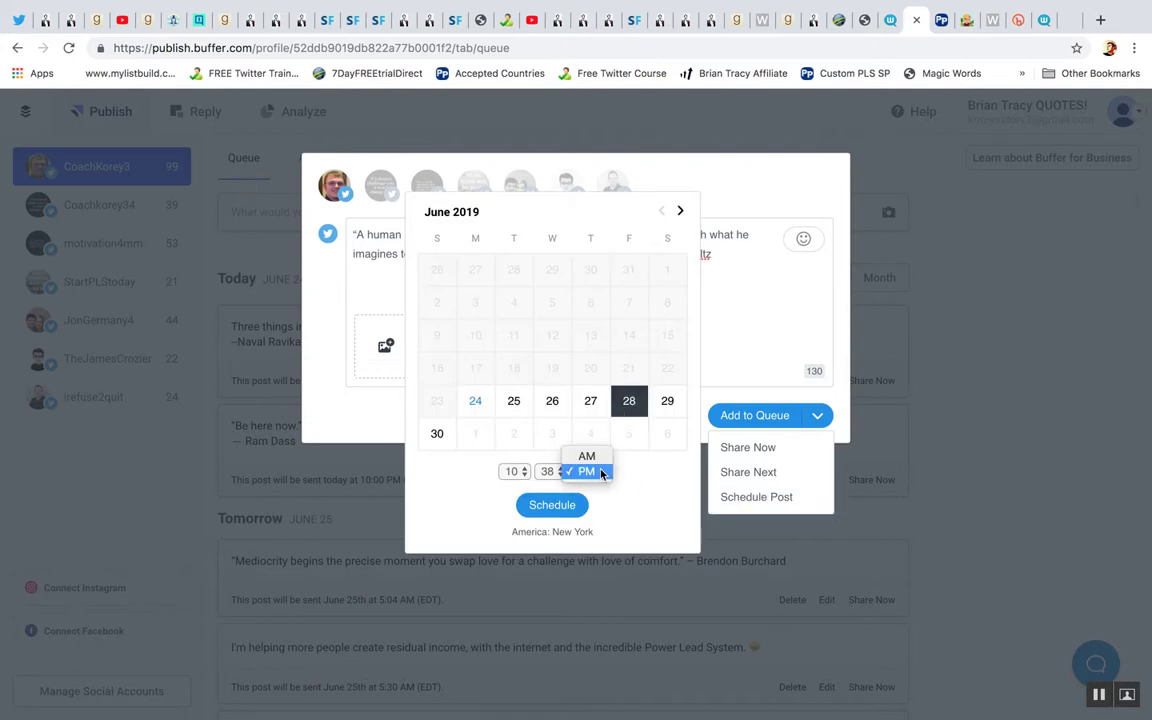
left_click(588, 471)
left_click(590, 470)
left_click(587, 456)
left_click(511, 473)
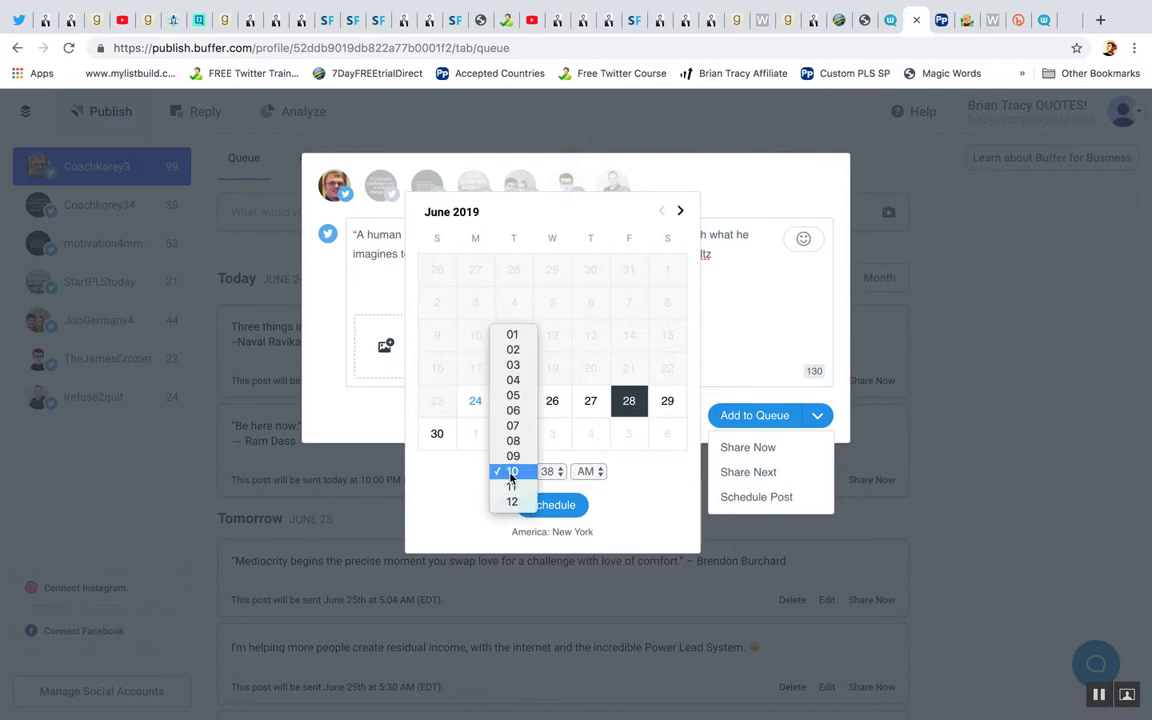
left_click(512, 410)
left_click(554, 507)
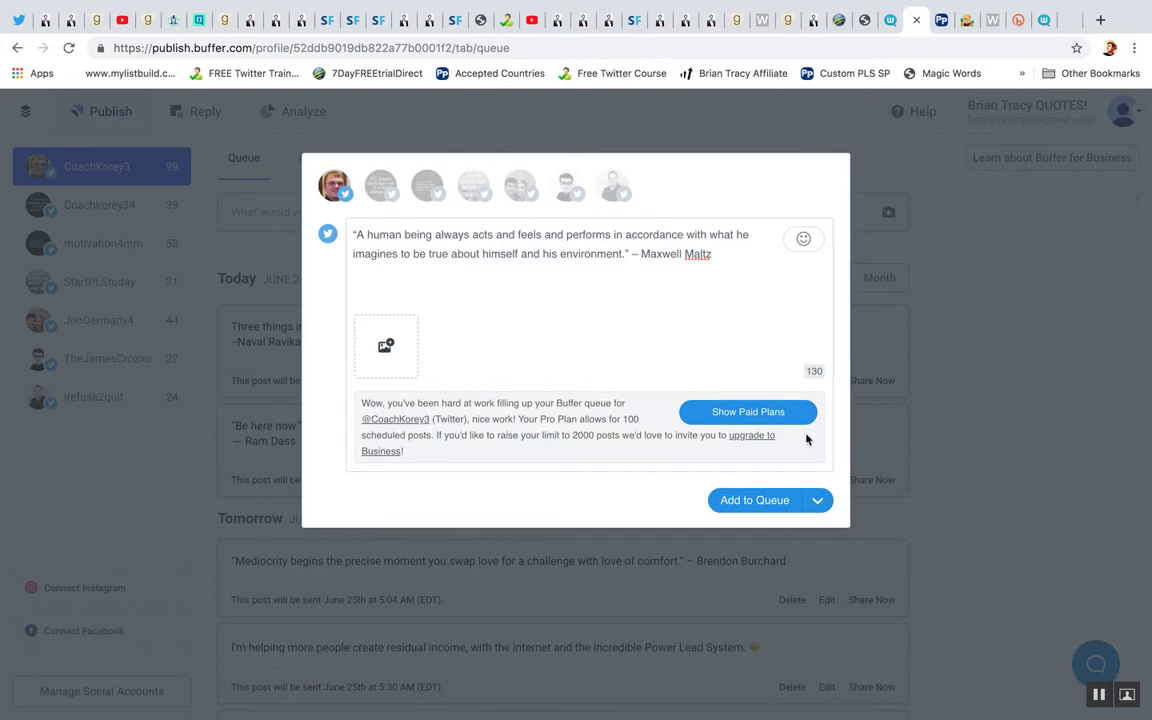
After the 100 scheduled-post plan-limit warning, close the composer without queuing the quote
left_click_drag(544, 414, 650, 424)
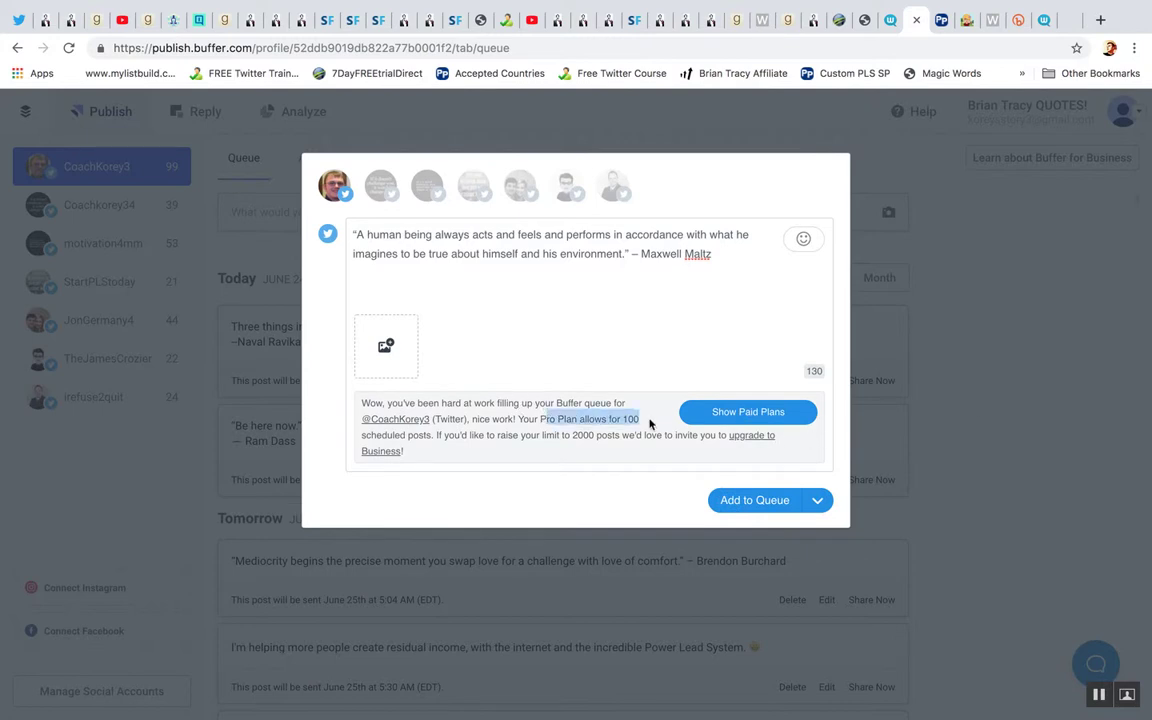
left_click(575, 385)
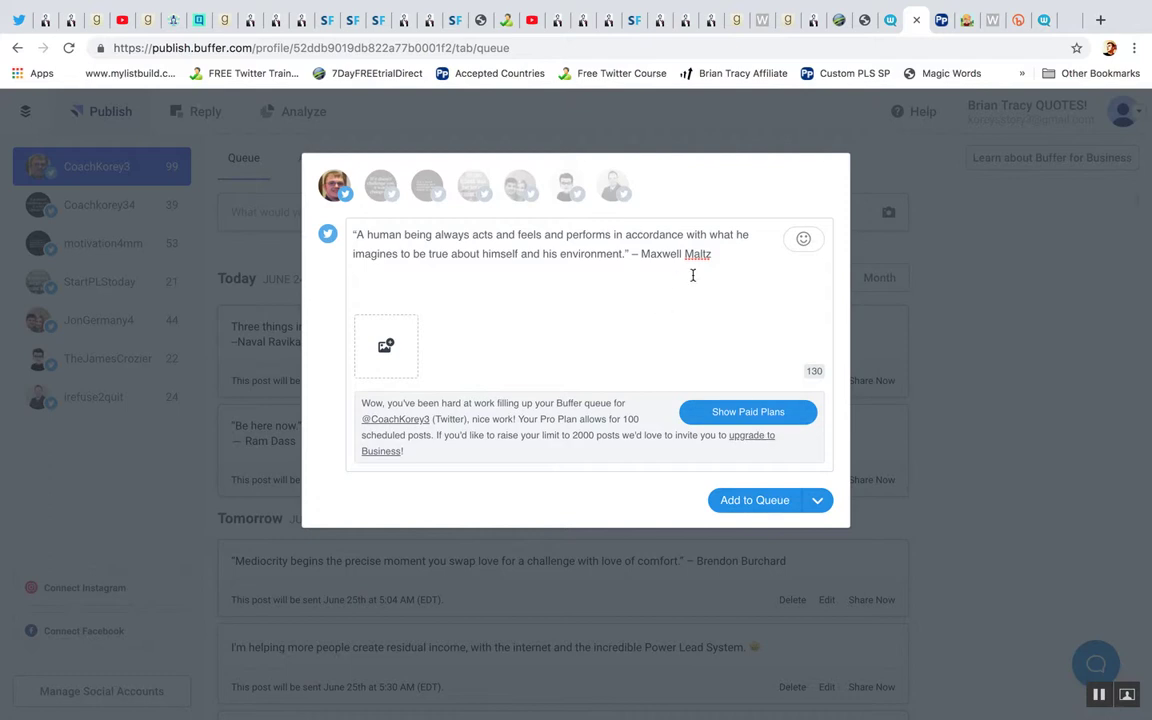
left_click_drag(729, 258, 341, 244)
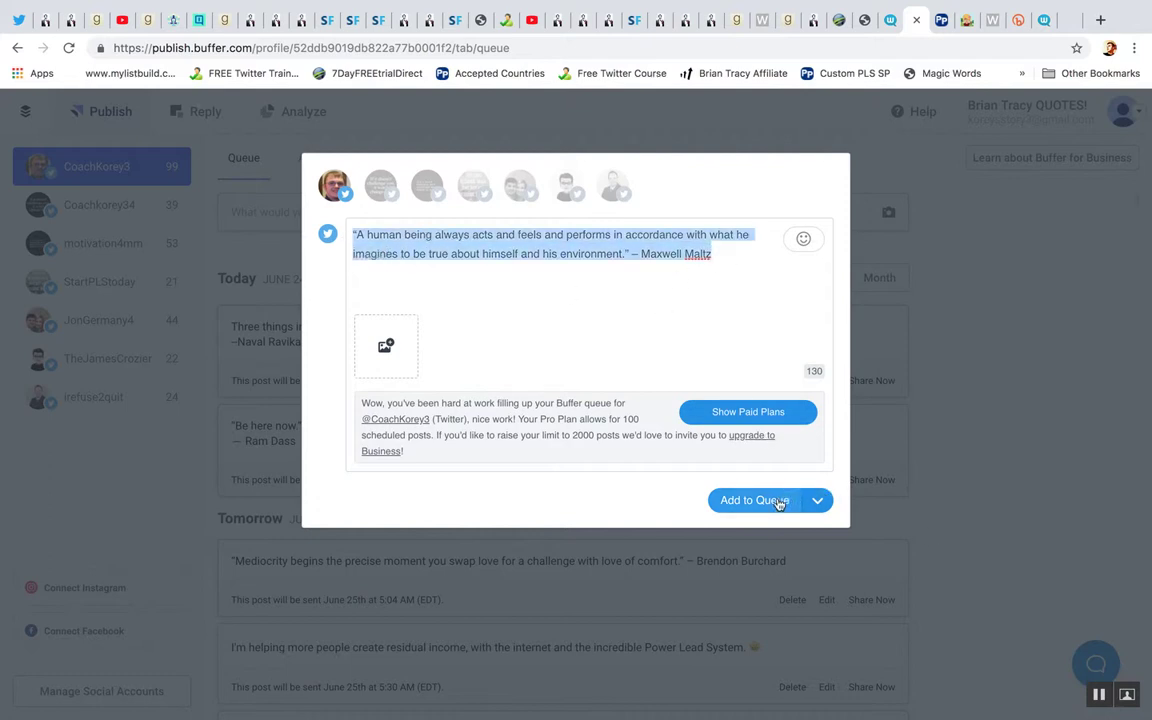
left_click(1056, 467)
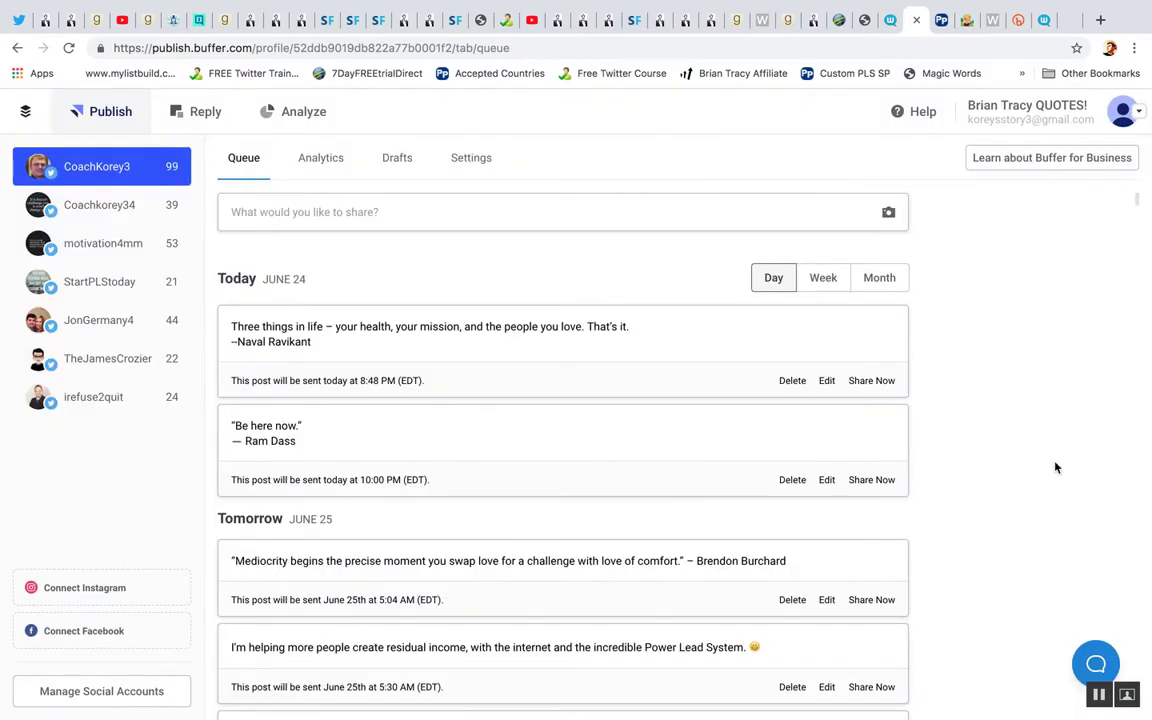